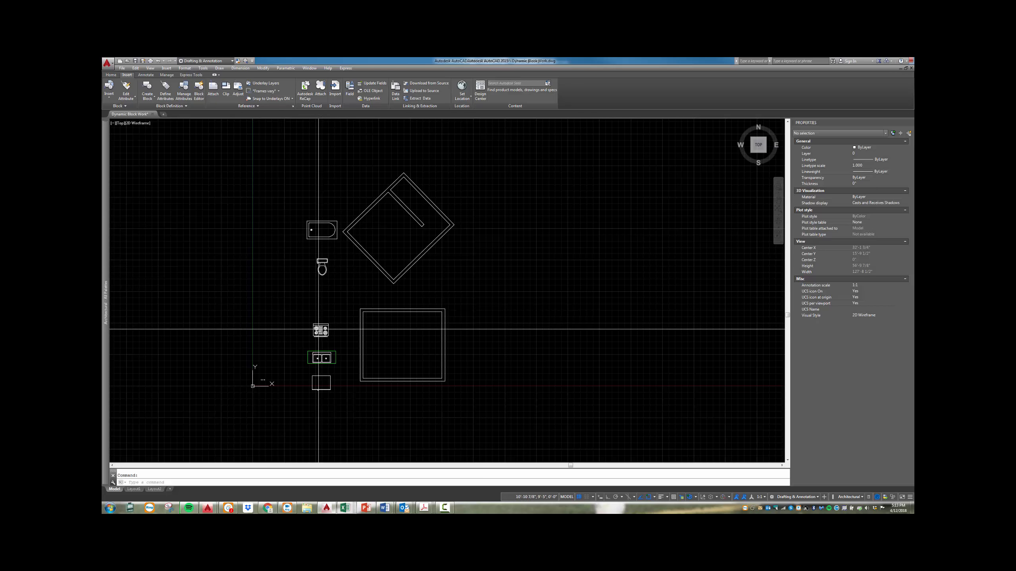
# Draw a small stud rectangle 3.5 inches wide, using the Dimensions option, in the open space between the rotated and the upright room outlines
pyautogui.scroll(-3, 318, 329)
pyautogui.scroll(4, 320, 220)
pyautogui.scroll(-4, 340, 163)
pyautogui.scroll(3, 308, 148)
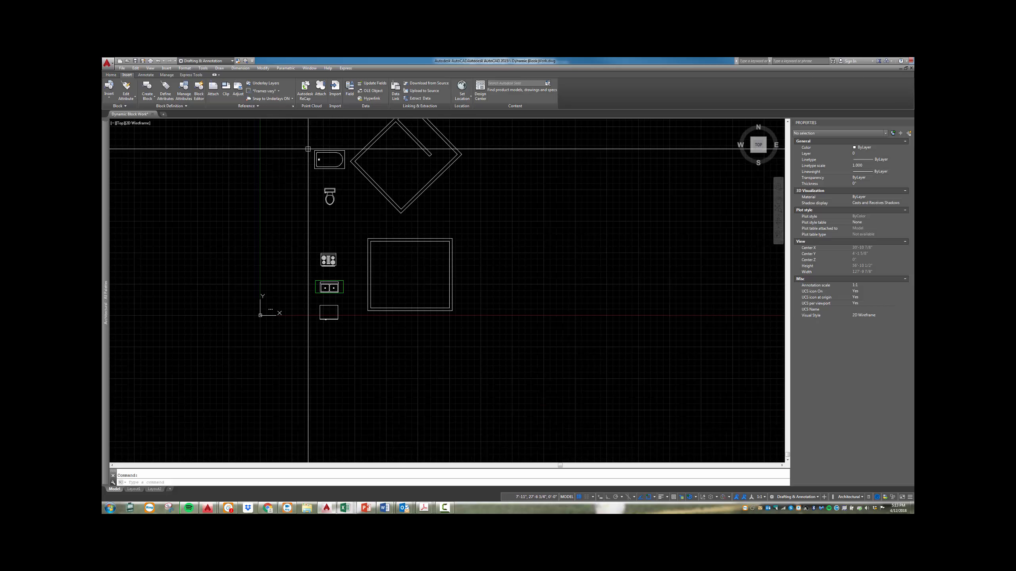
pyautogui.scroll(2, 344, 149)
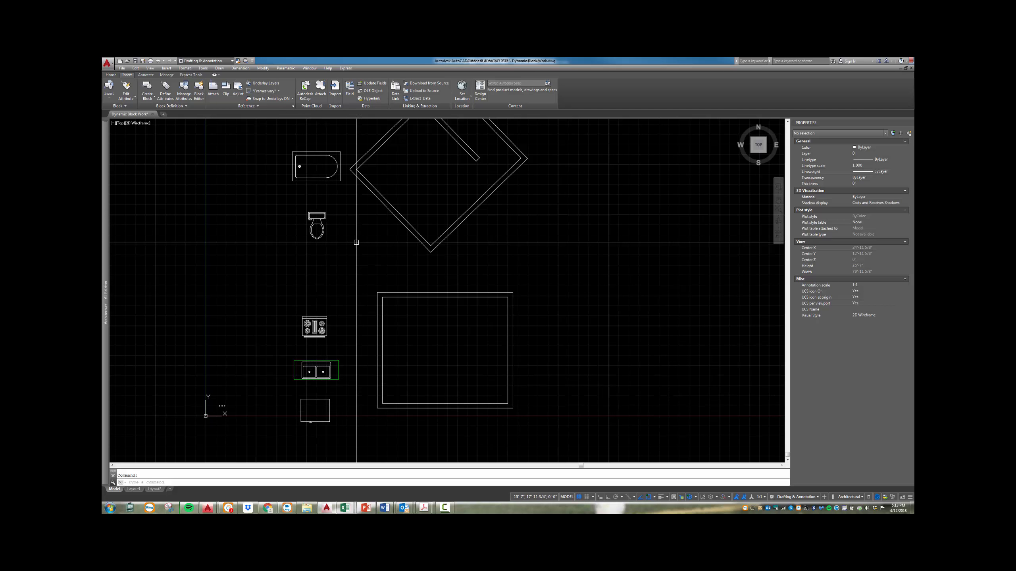
pyautogui.scroll(2, 491, 246)
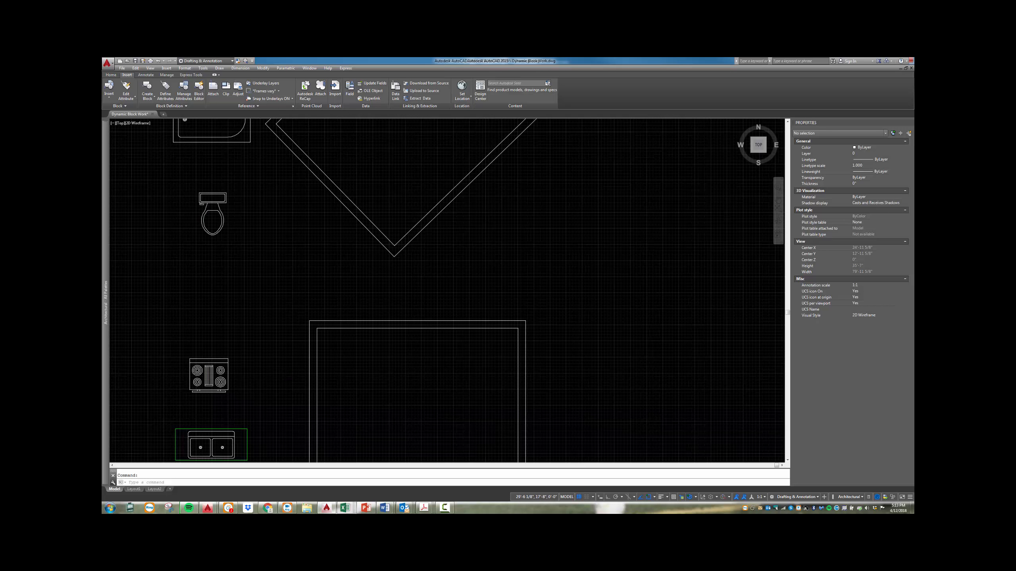
pyautogui.scroll(5, 491, 245)
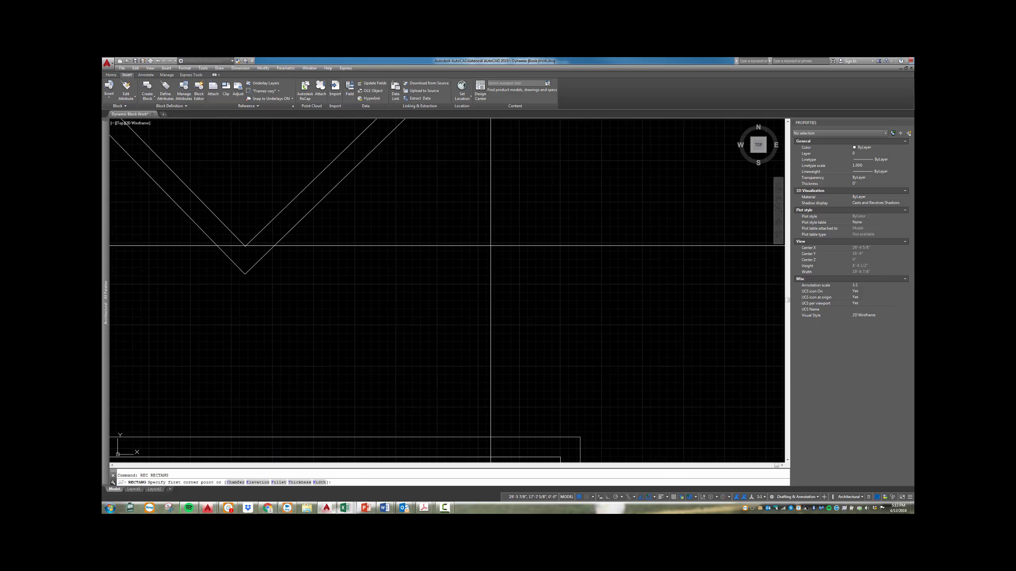
pyautogui.click(410, 345)
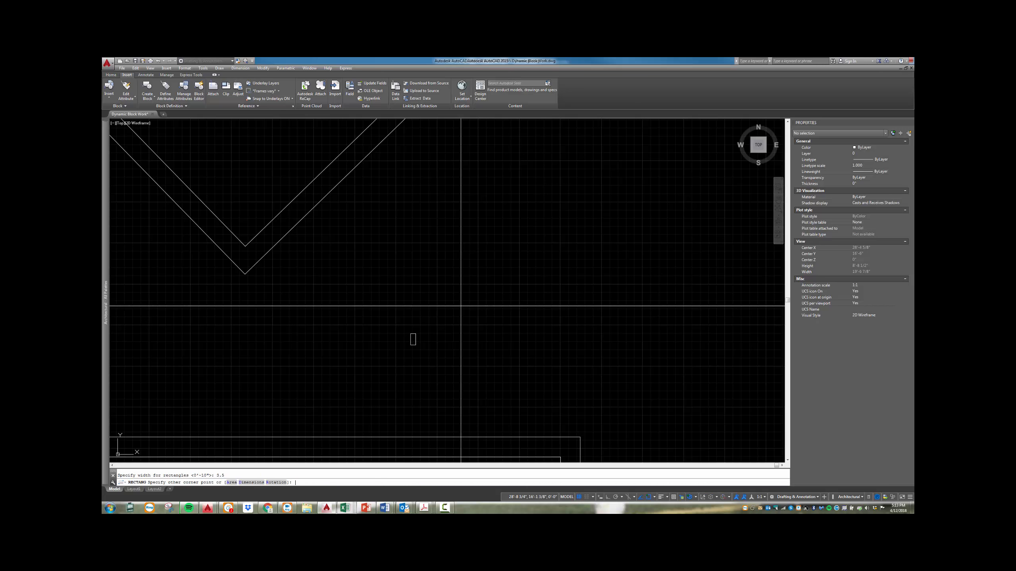
pyautogui.click(459, 305)
# Draw two diagonal lines connecting the opposite corners of the small rectangle to form an X
pyautogui.scroll(6, 424, 352)
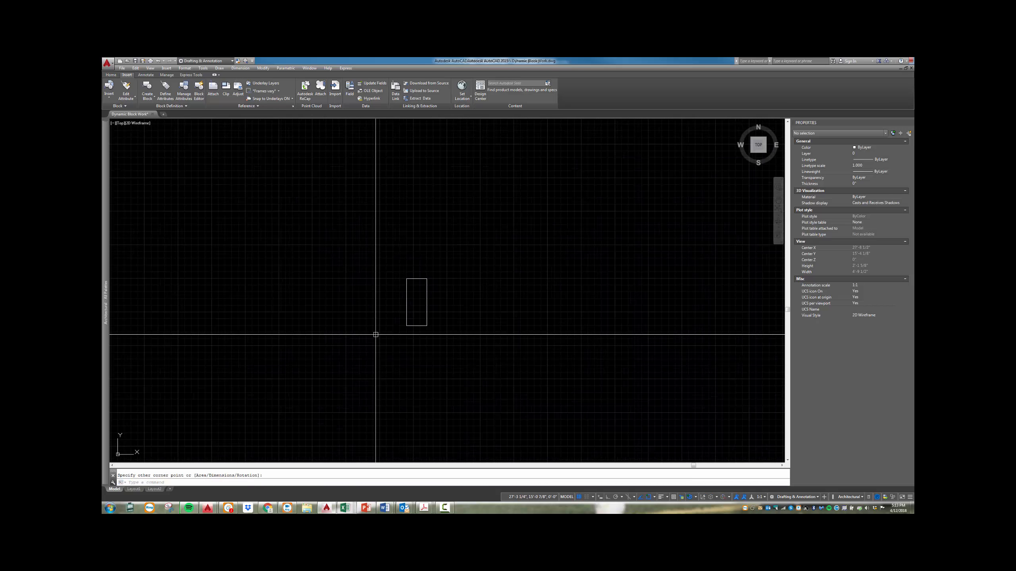
pyautogui.write('l')
pyautogui.press('Return')
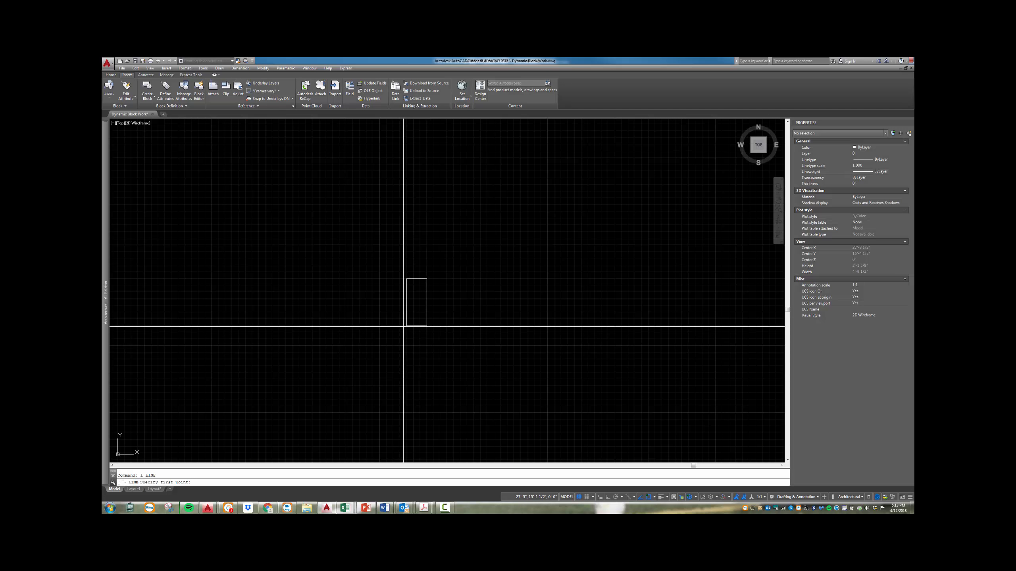
pyautogui.click(407, 326)
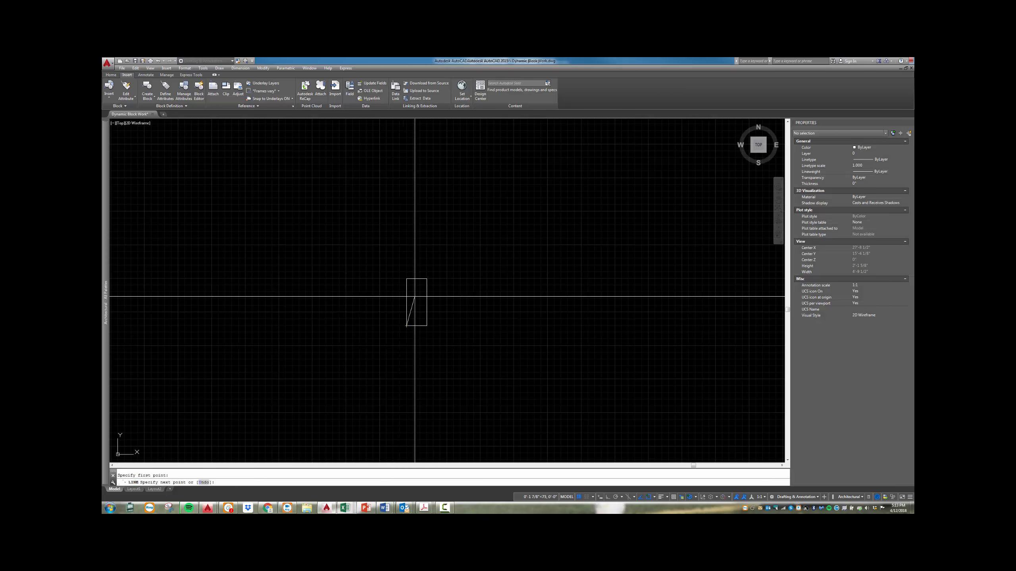
pyautogui.click(427, 279)
pyautogui.press('Return')
pyautogui.press('Return')
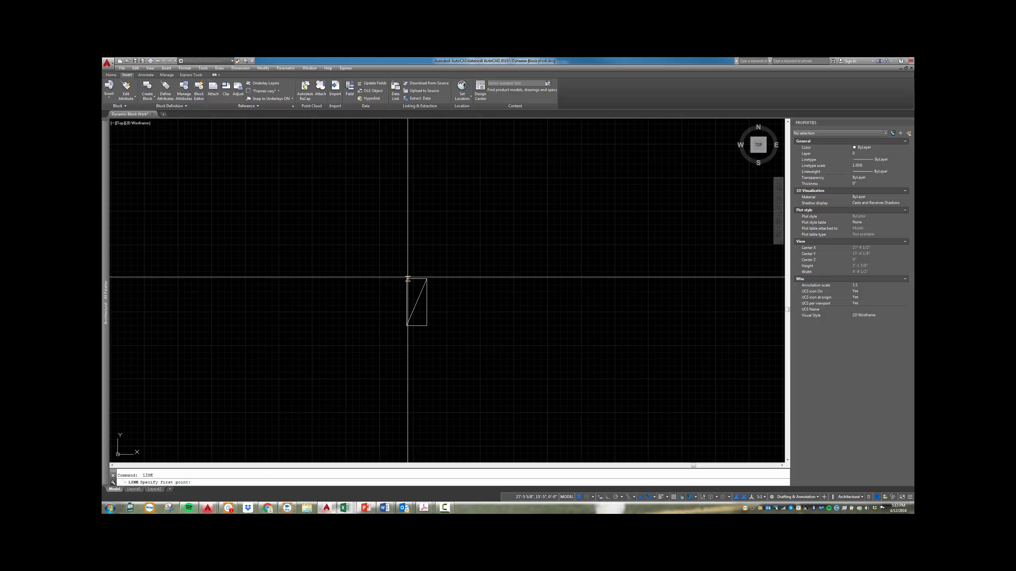
pyautogui.click(406, 279)
pyautogui.click(426, 325)
pyautogui.press('Escape')
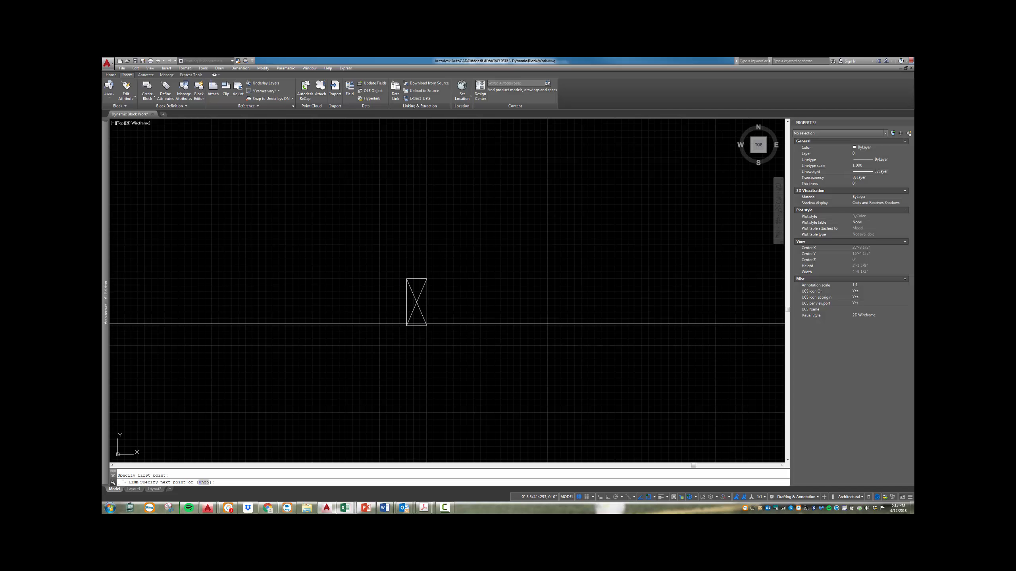
# Start a block definition and set its base point at the midpoint of the stud rectangle's lower edge
pyautogui.scroll(2, 426, 332)
pyautogui.scroll(2, 426, 332)
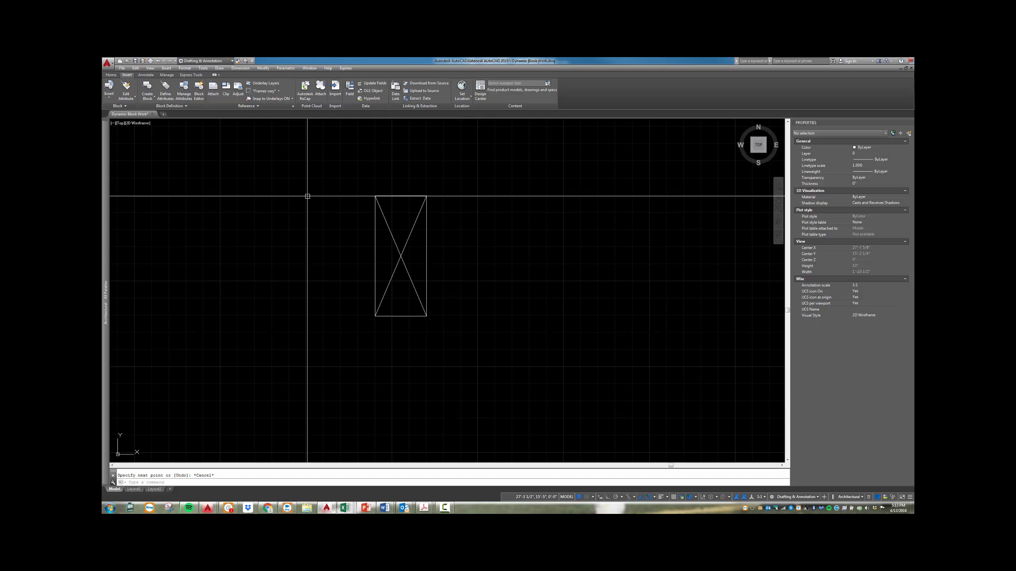
pyautogui.press('Return')
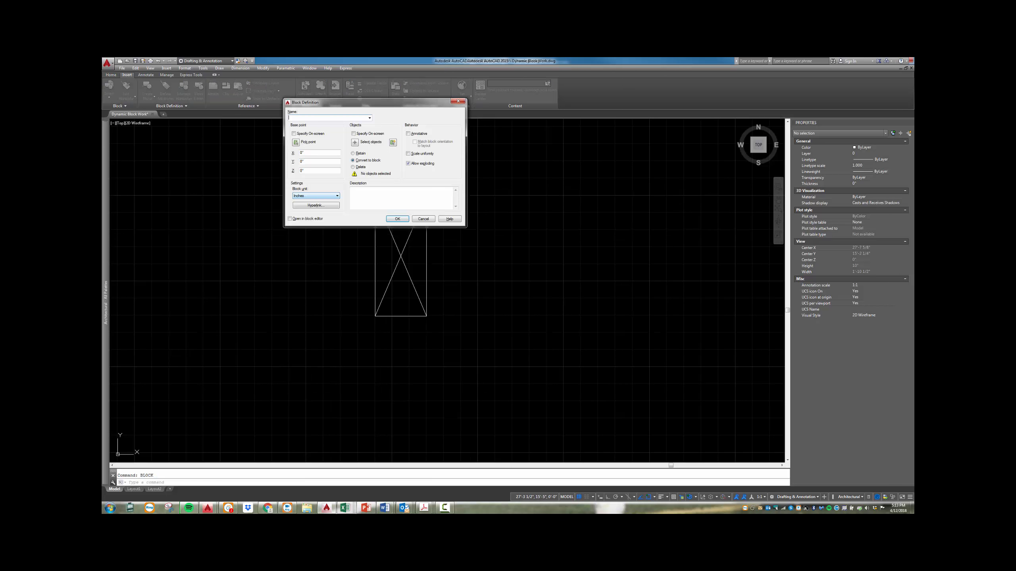
pyautogui.click(297, 143)
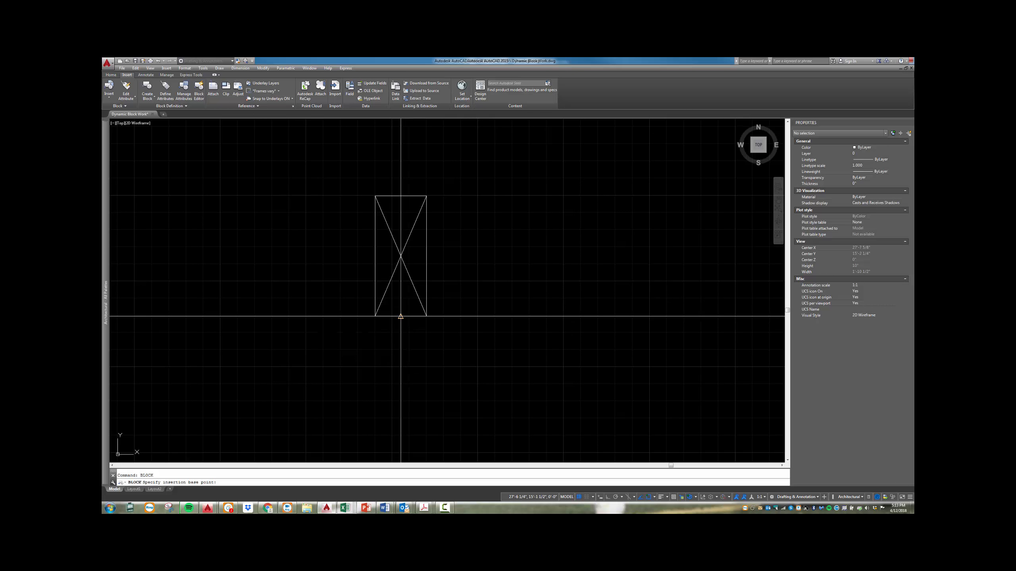
pyautogui.click(400, 316)
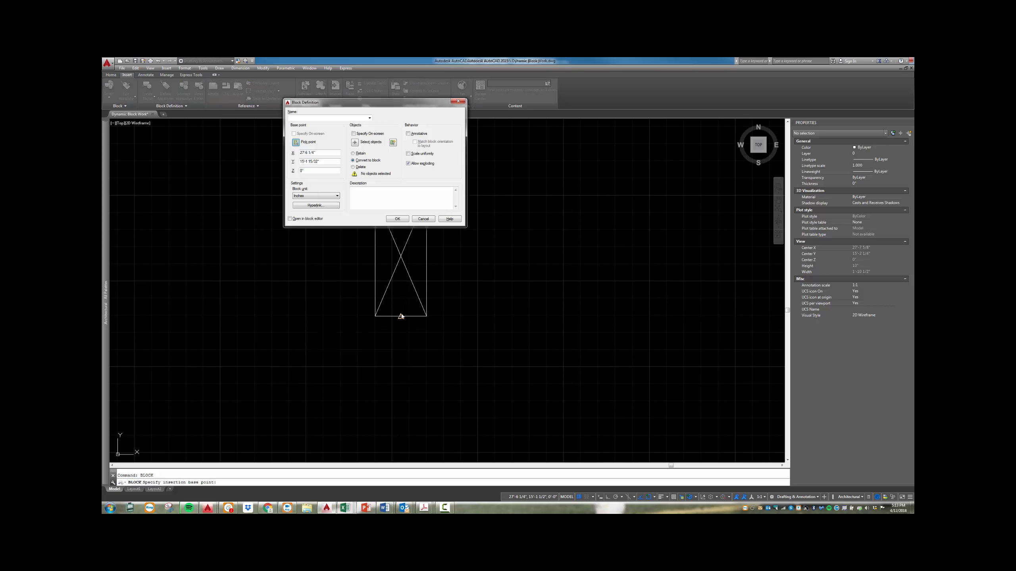
# Include the rectangle and both diagonals in the block, name it "sample stud" and create it
pyautogui.click(354, 143)
pyautogui.moveTo(458, 186); pyautogui.dragTo(433, 213)
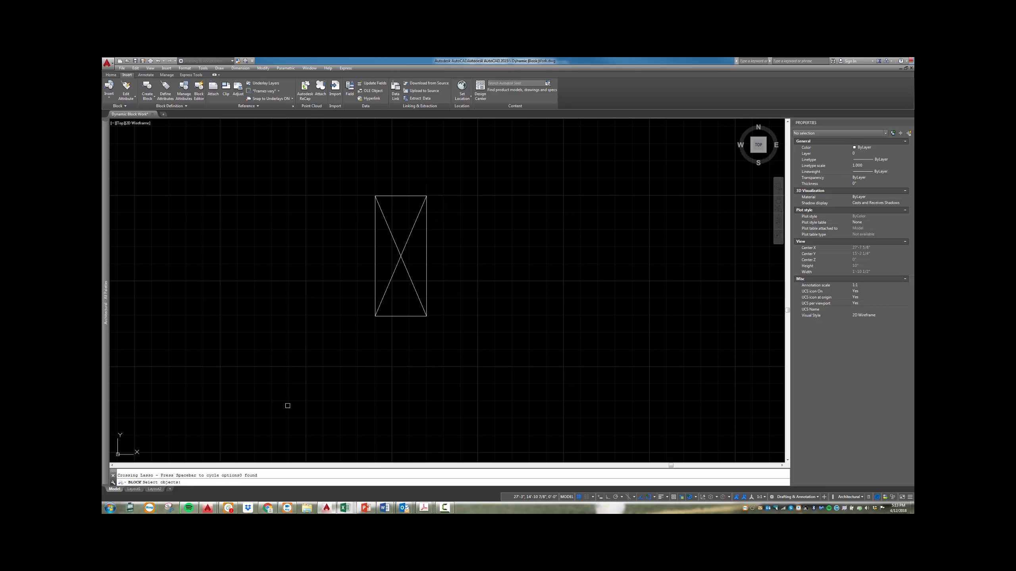
pyautogui.click(274, 336)
pyautogui.click(482, 177)
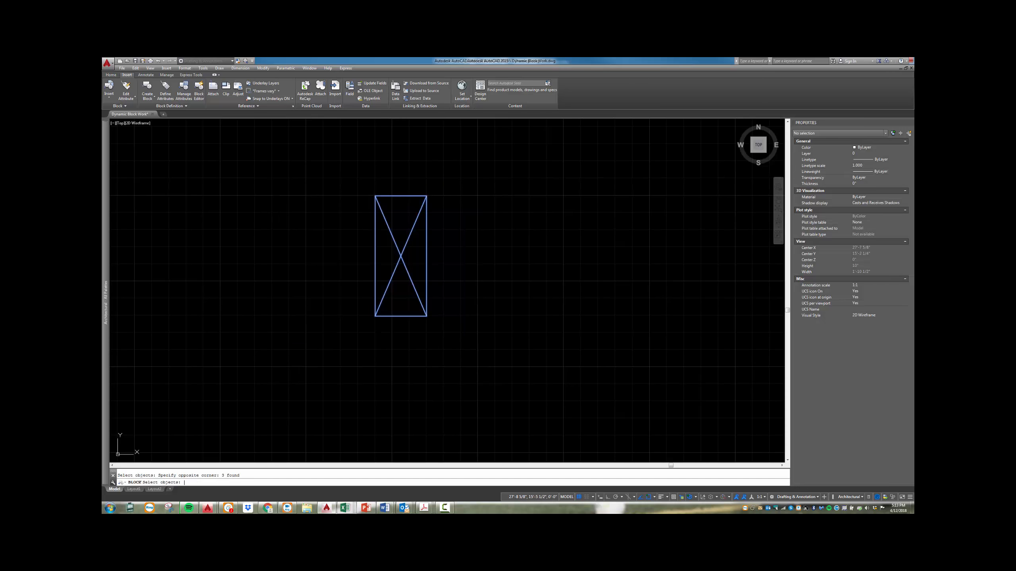
pyautogui.press('Return')
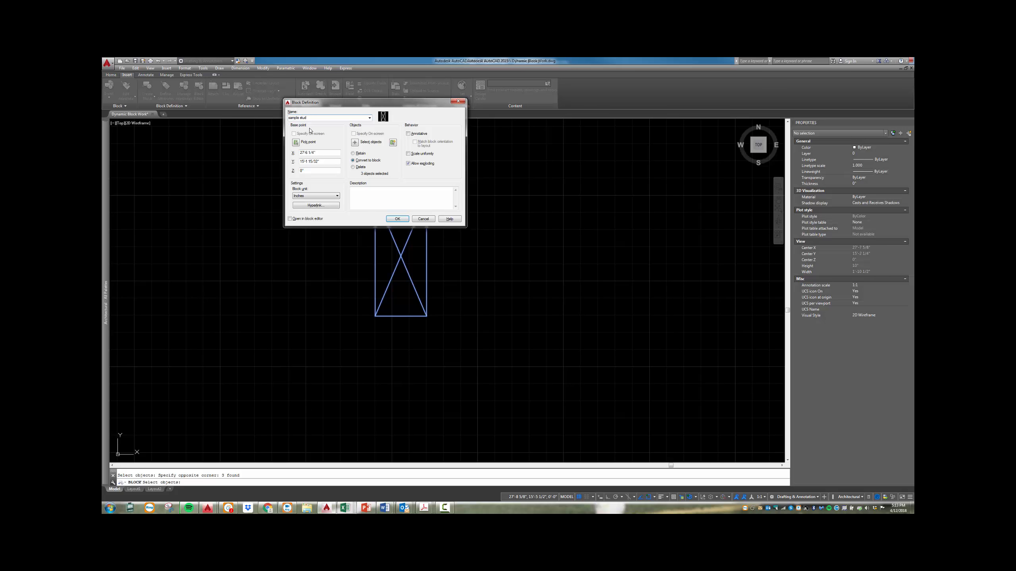
pyautogui.click(396, 219)
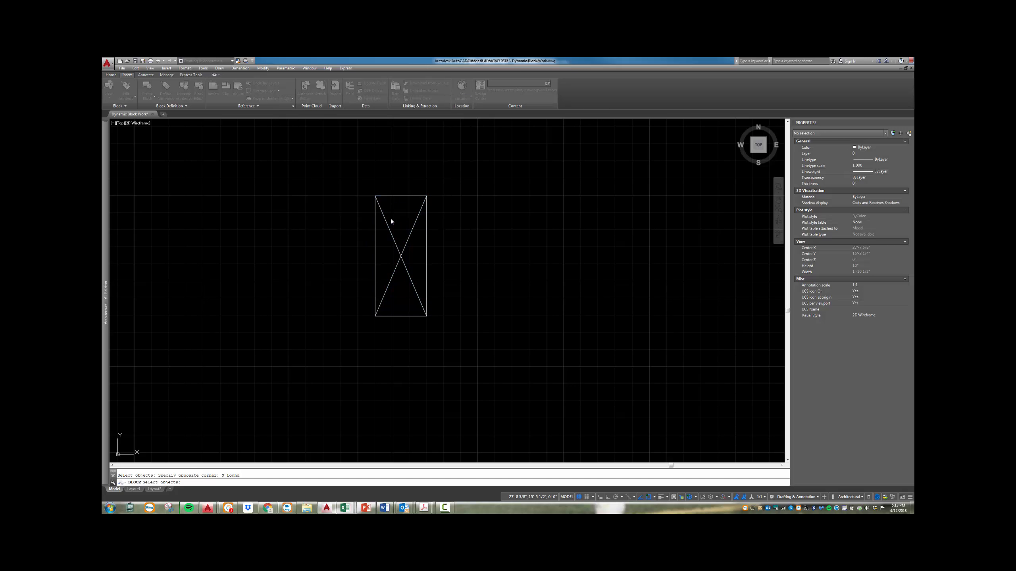
# Check the new block reference's properties and open the sample stud block in the Block Editor
pyautogui.press('Escape')
pyautogui.click(374, 217)
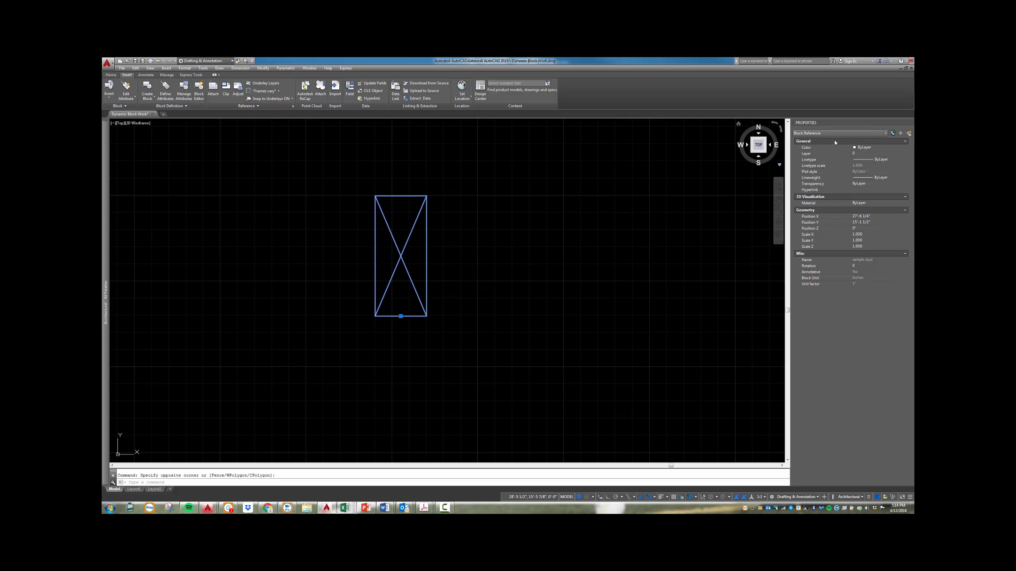
pyautogui.press('Escape')
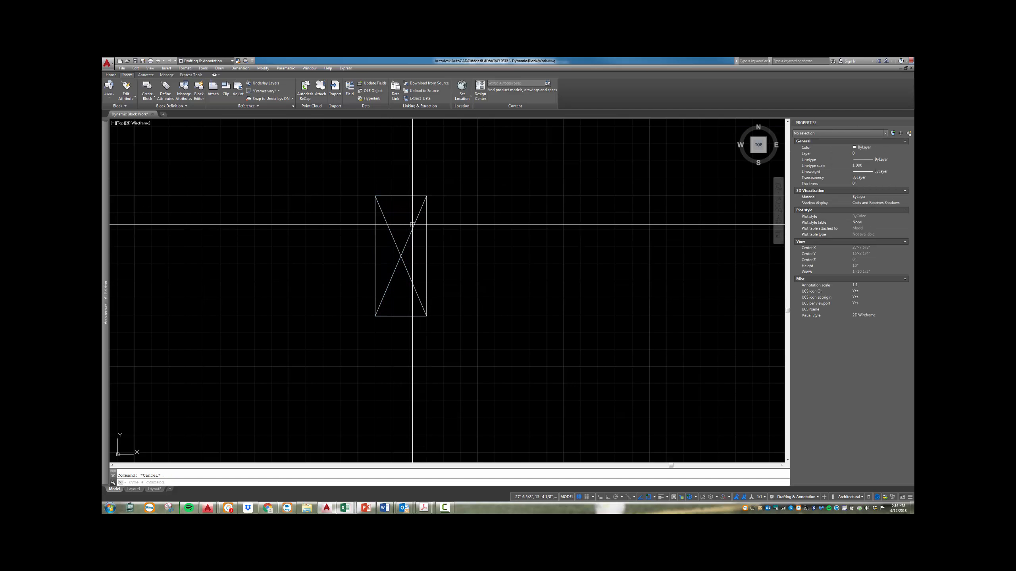
pyautogui.doubleClick(412, 225)
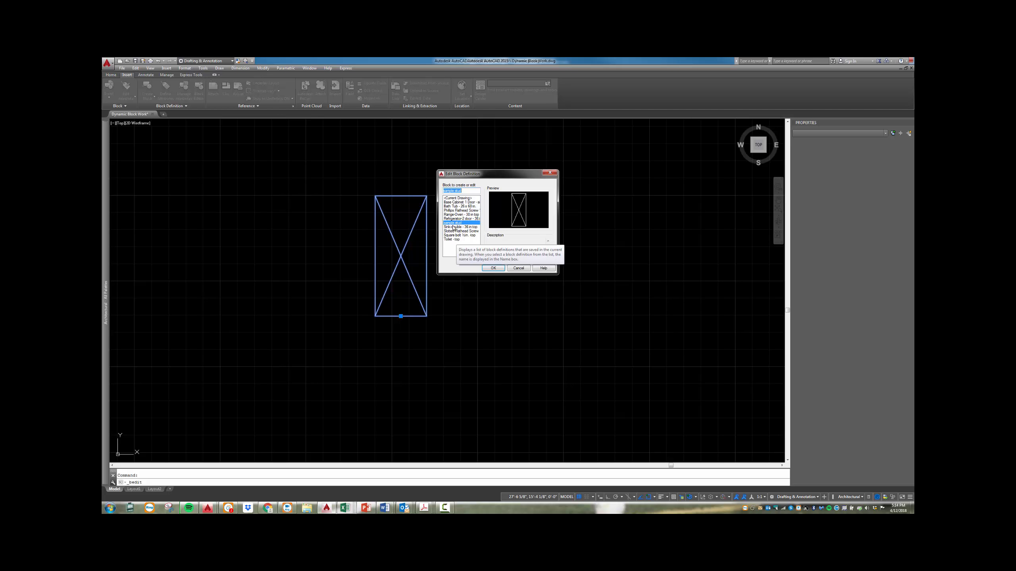
pyautogui.click(492, 268)
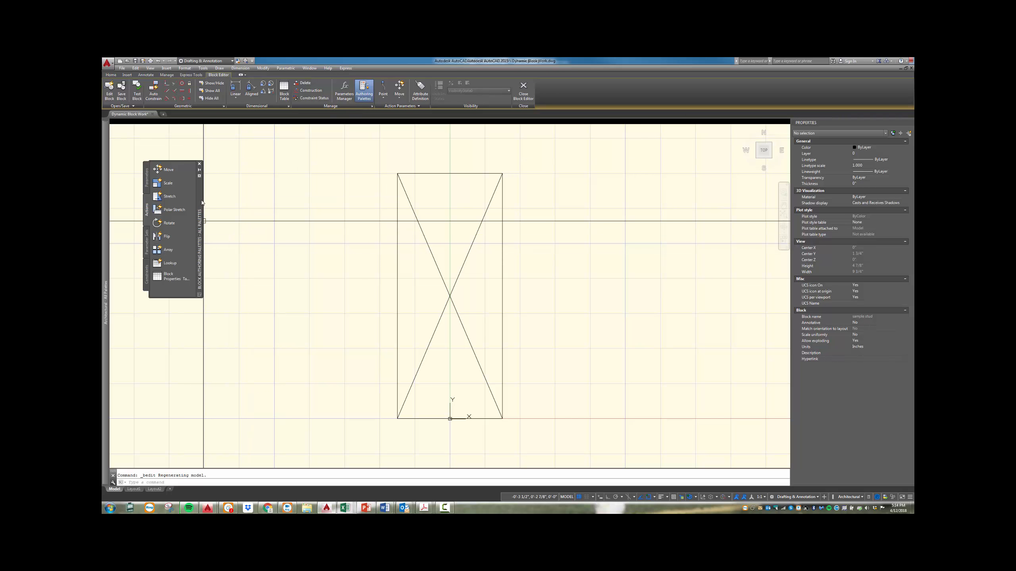
# Move the Block Authoring Palettes closer to the stud, and hide and redisplay them
pyautogui.moveTo(201, 202); pyautogui.dragTo(314, 217)
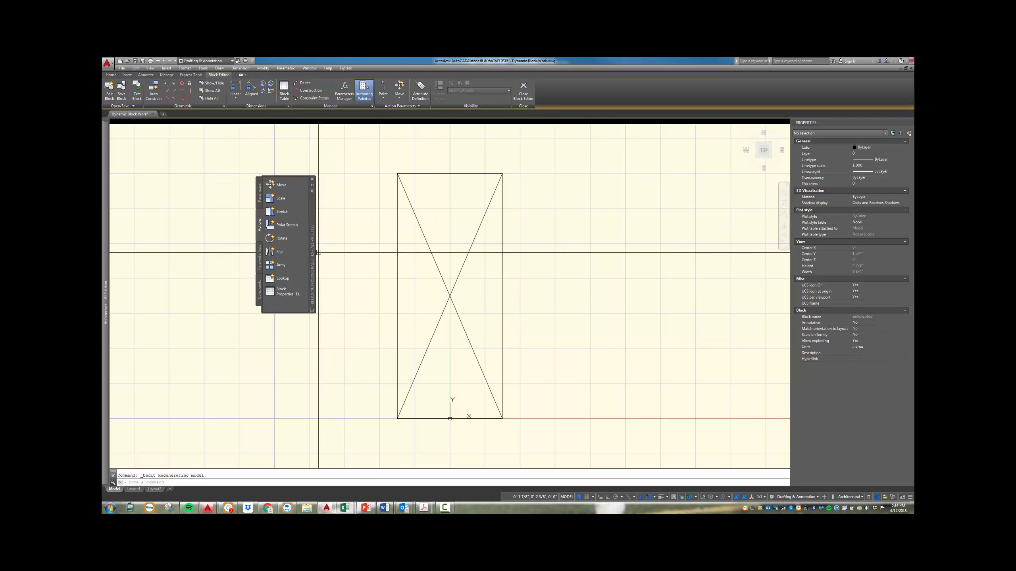
pyautogui.click(362, 89)
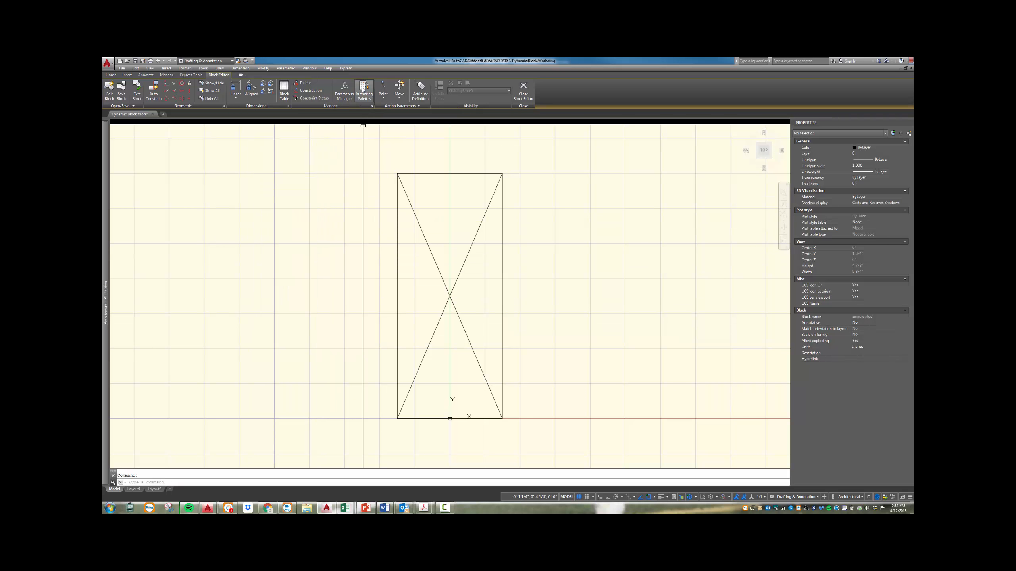
pyautogui.click(362, 89)
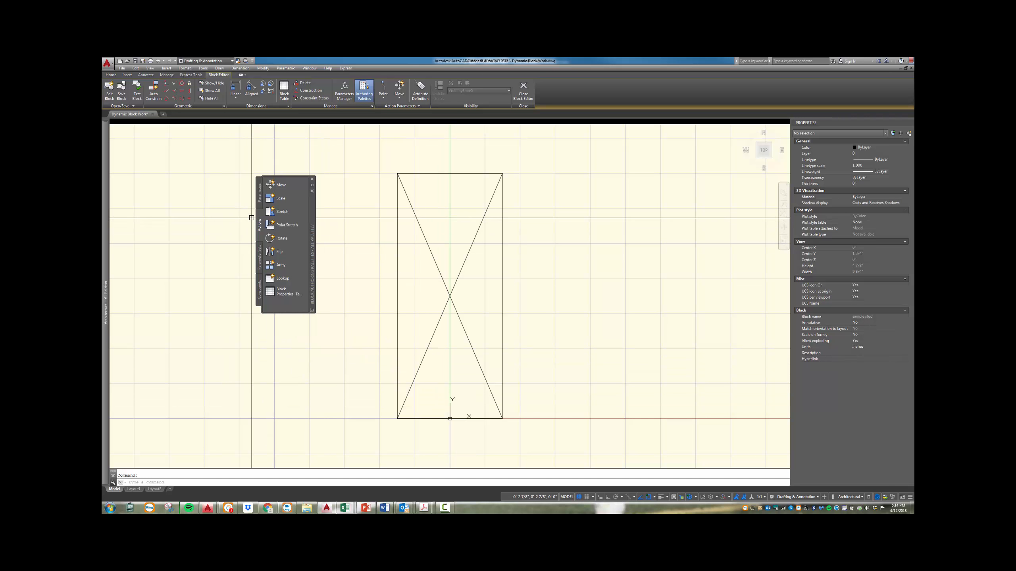
# Add a Point parameter at the stud's upper-right corner, with its label placed up and to the right
pyautogui.click(258, 188)
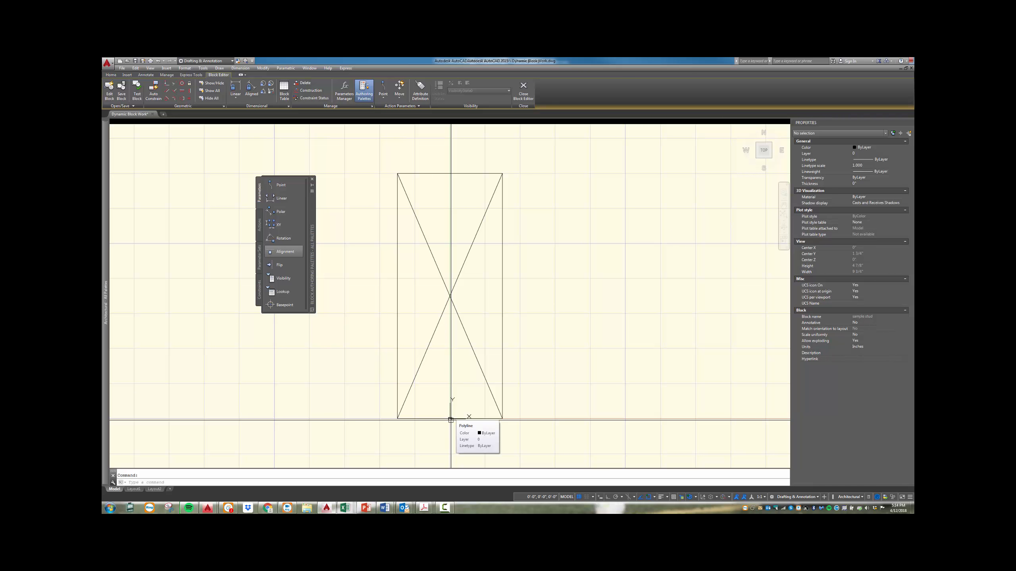
pyautogui.click(282, 186)
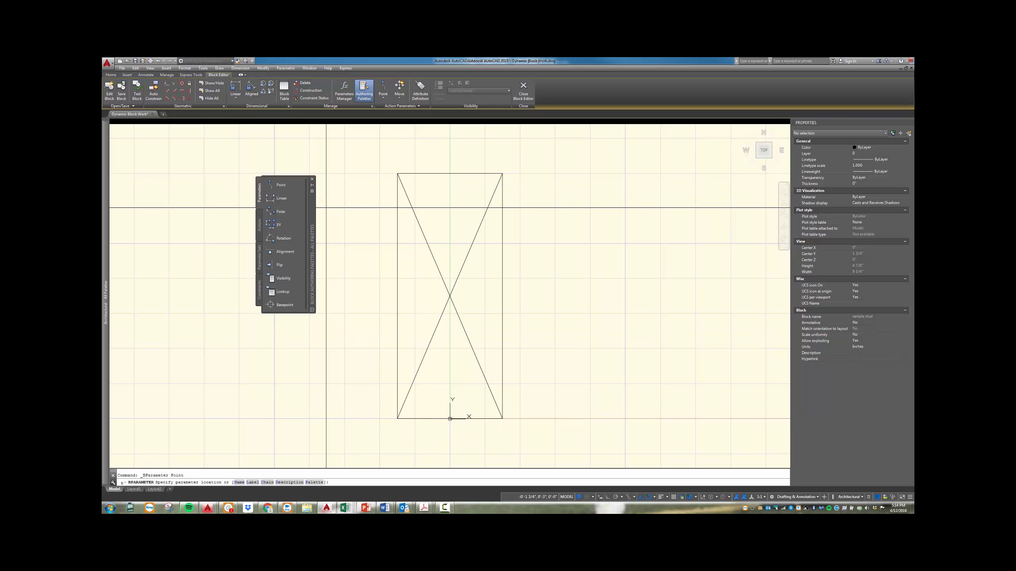
pyautogui.click(503, 174)
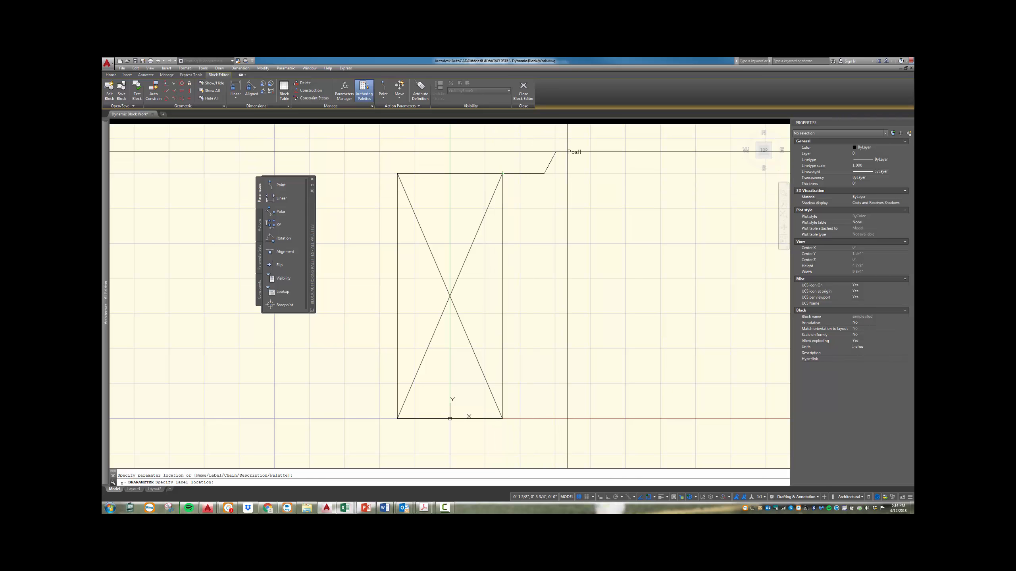
pyautogui.scroll(-4, 525, 177)
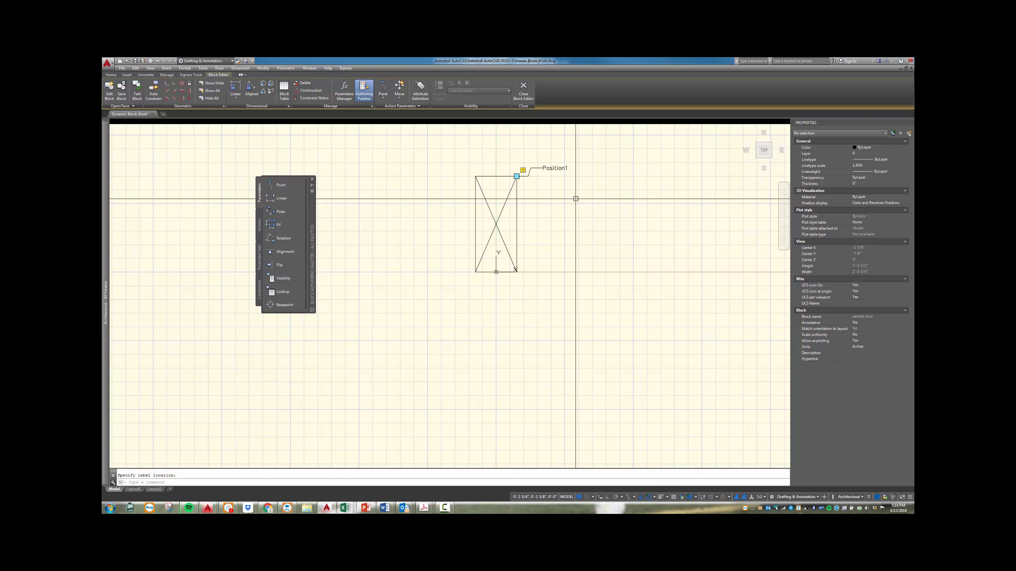
pyautogui.click(550, 165)
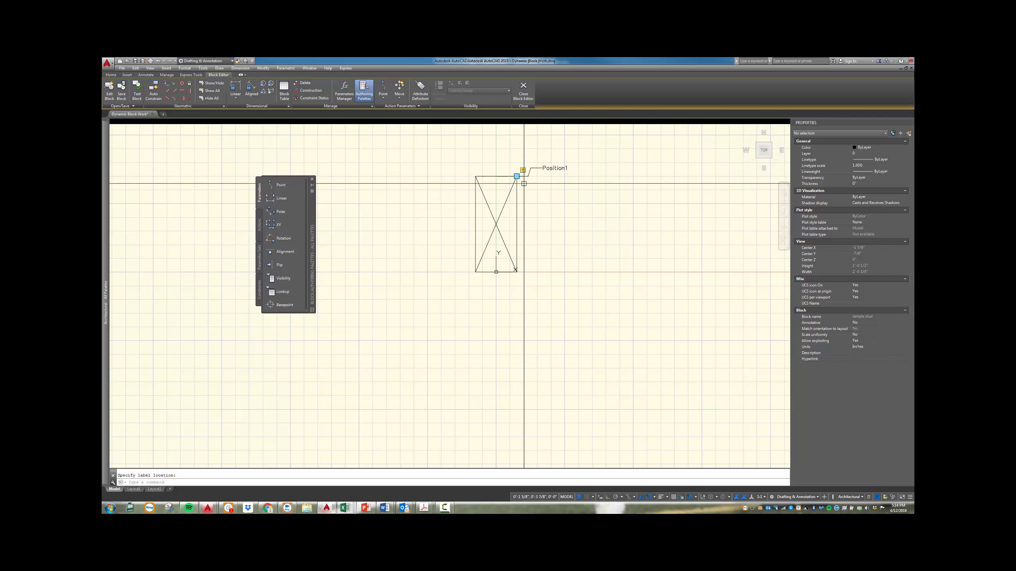
# Add Point parameters at the stud's lower-right corner and at the crossing of its diagonals, placing both labels to the right
pyautogui.click(281, 185)
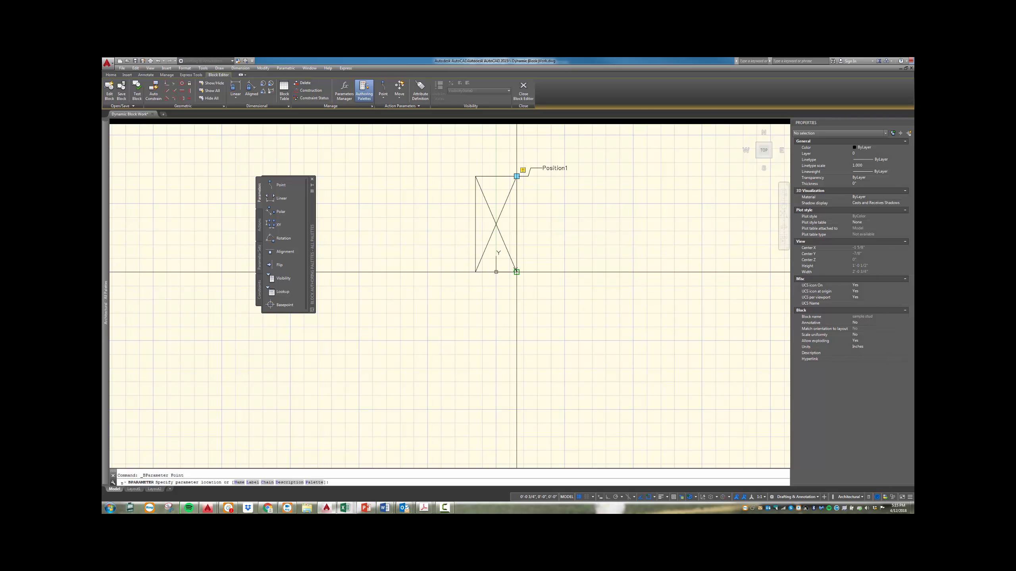
pyautogui.click(516, 272)
pyautogui.click(546, 289)
pyautogui.press('Return')
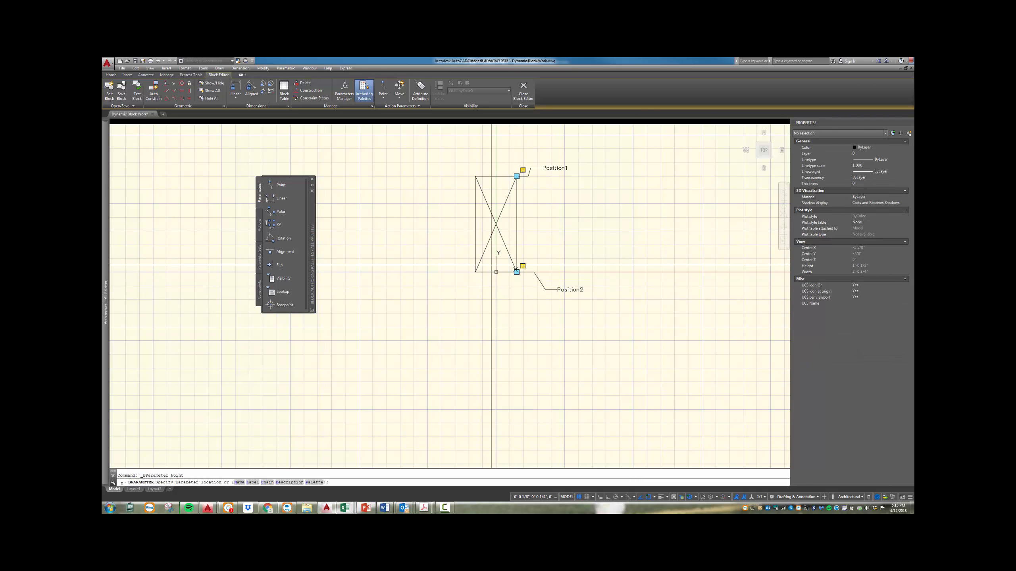
pyautogui.click(496, 225)
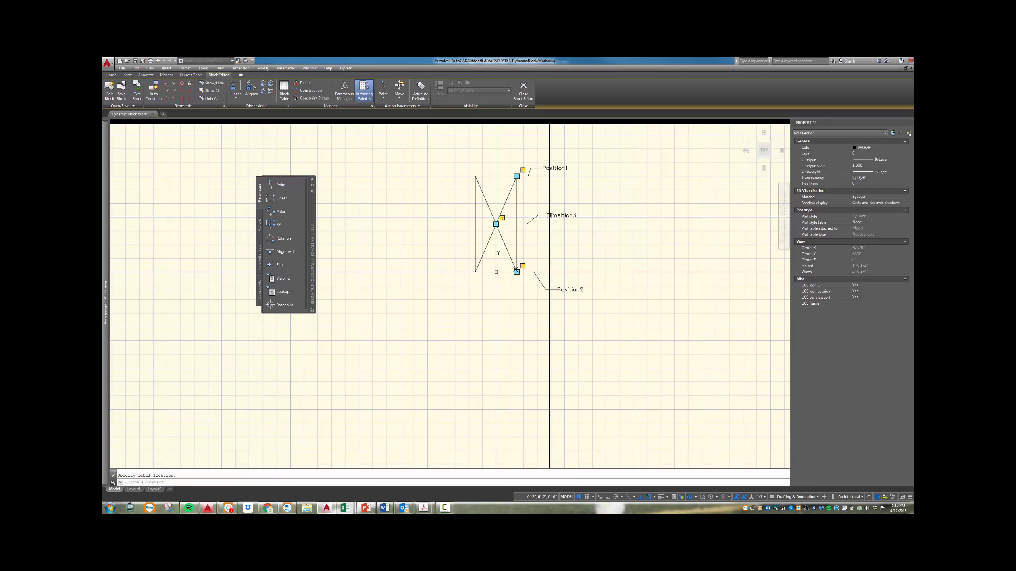
pyautogui.click(549, 216)
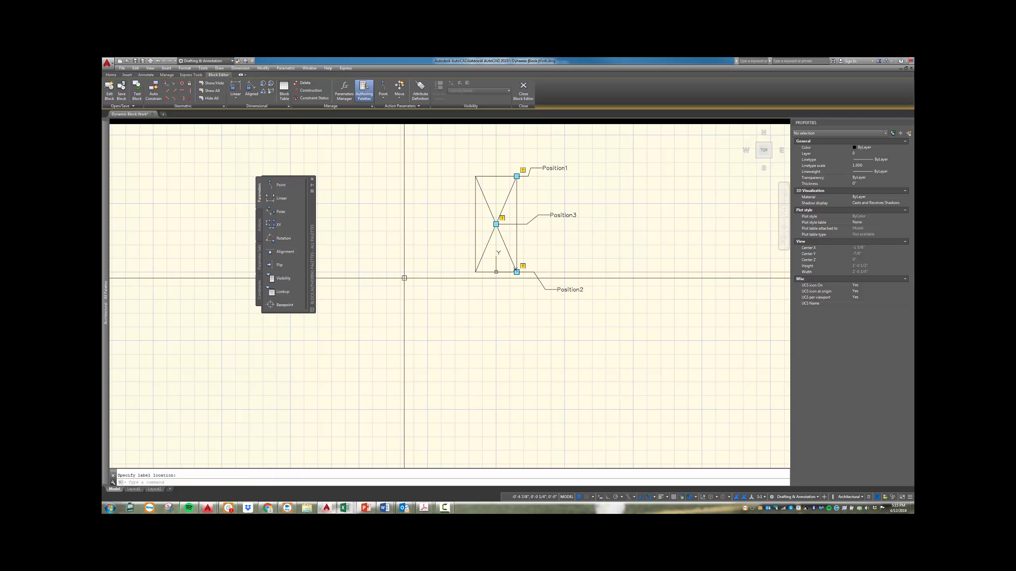
# Save the changes to the sample stud block and close the Block Editor
pyautogui.click(523, 89)
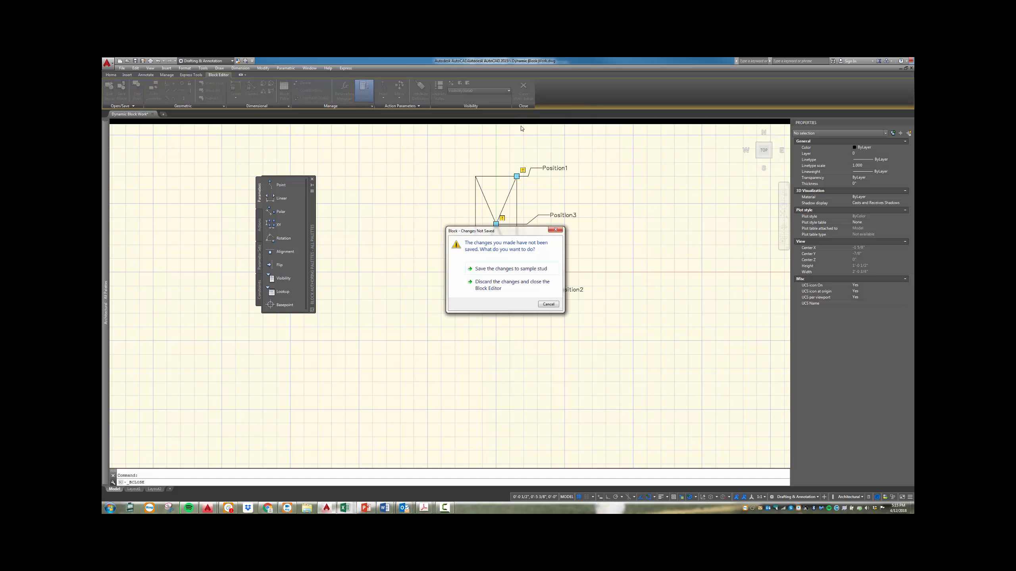
pyautogui.click(506, 269)
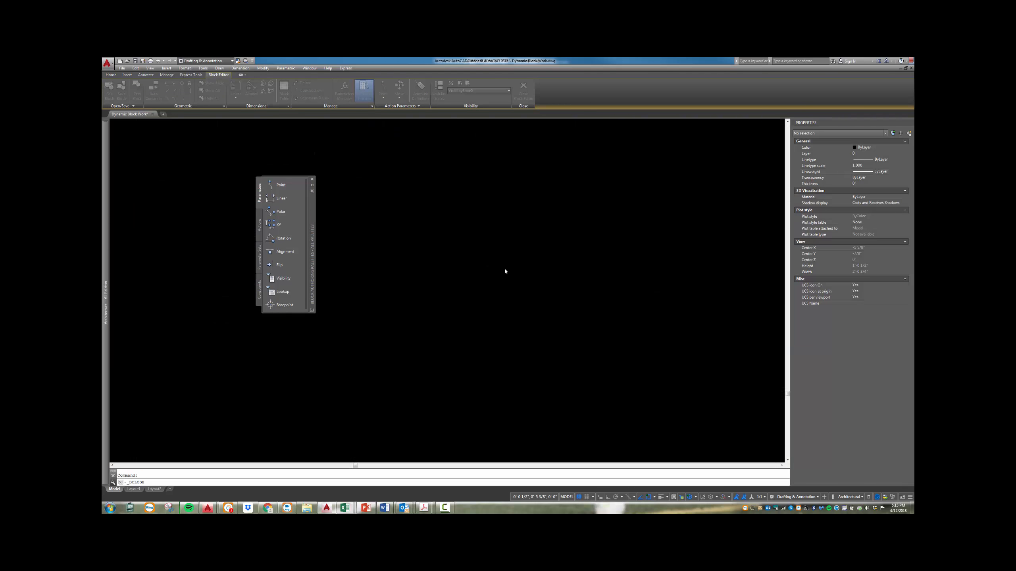
pyautogui.click(415, 242)
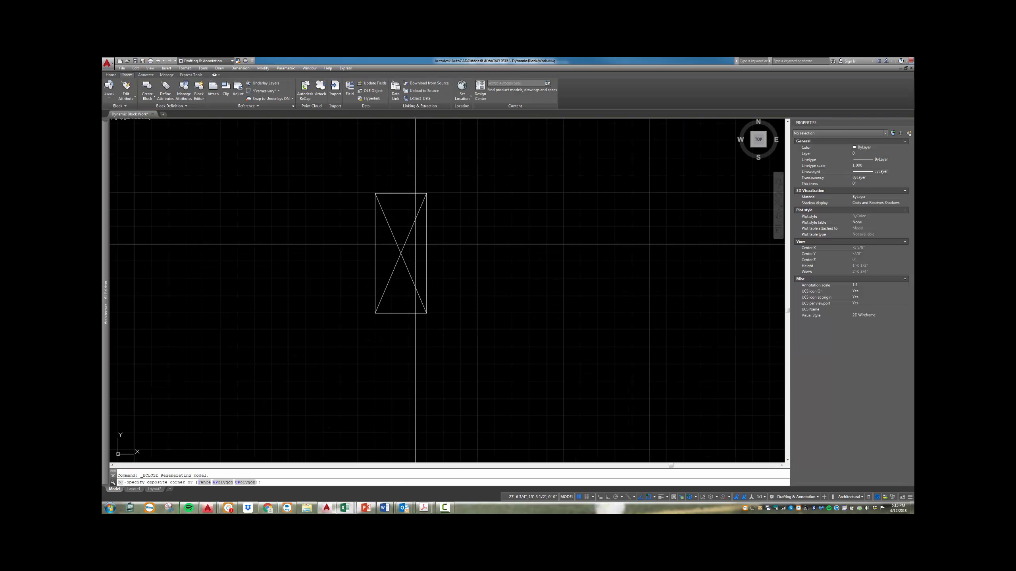
pyautogui.click(400, 235)
pyautogui.press('Escape')
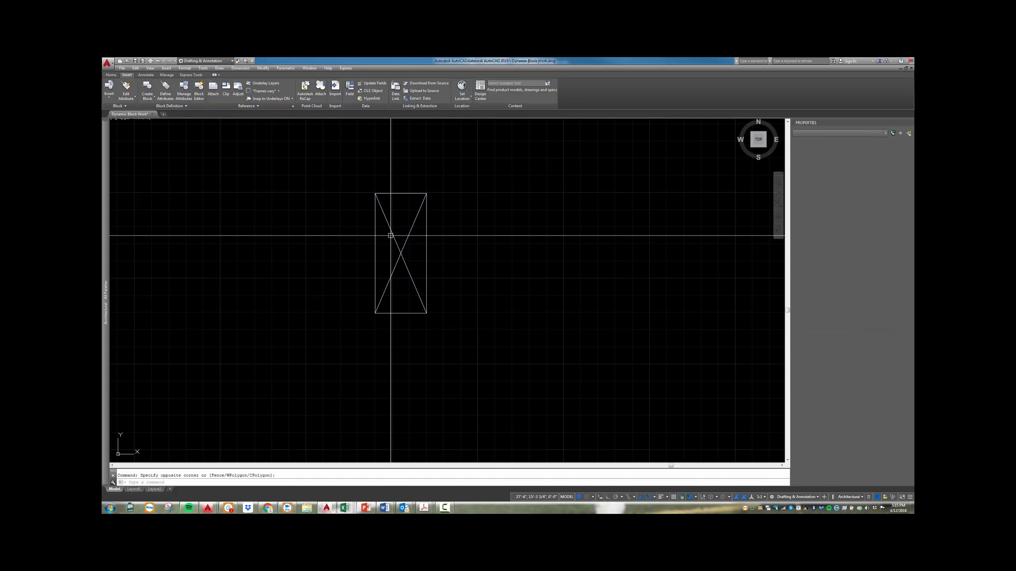
# Insert two more sample stud blocks, one flush against the existing stud's left side and one directly below that copy
pyautogui.click(110, 99)
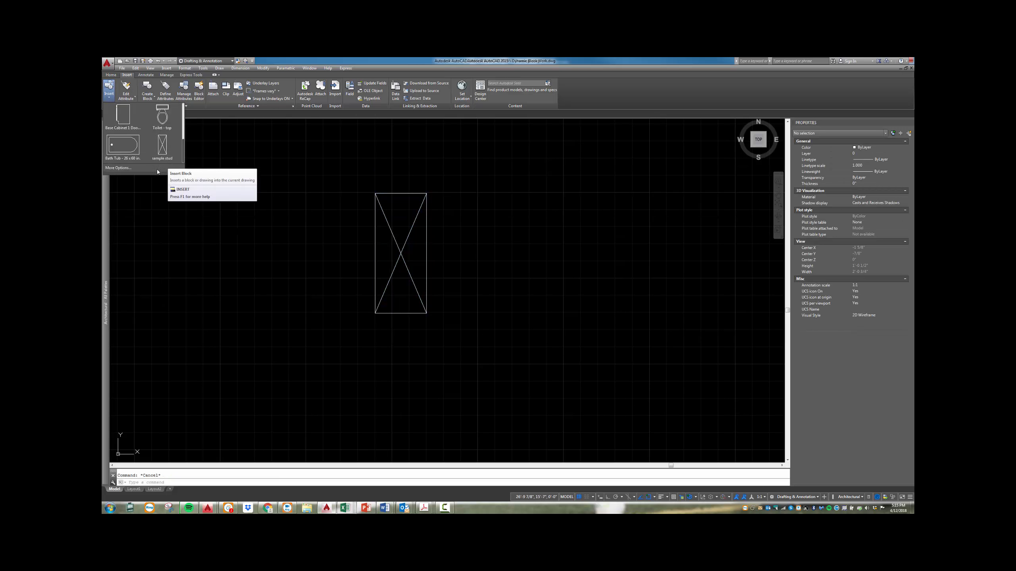
pyautogui.click(162, 147)
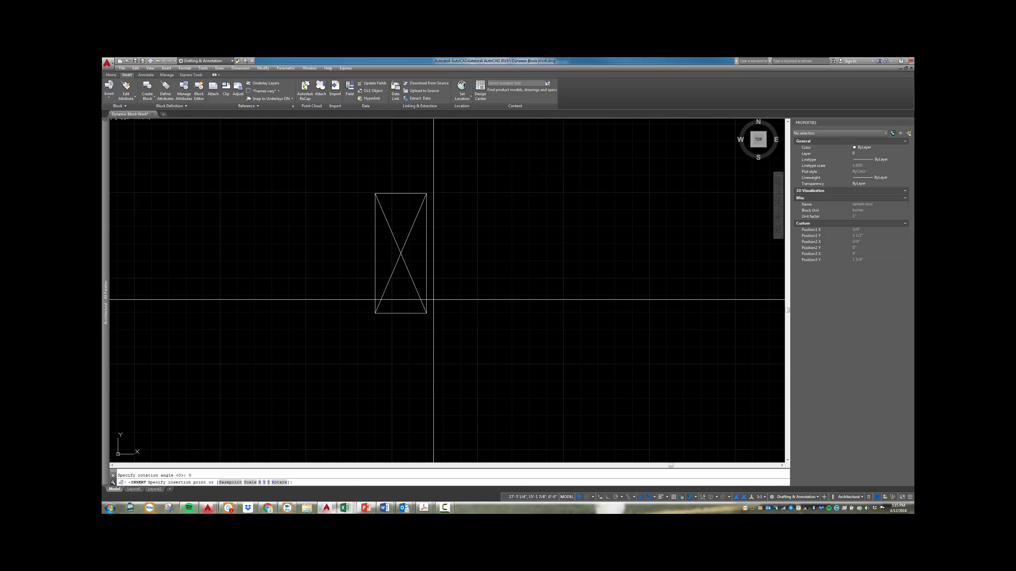
pyautogui.click(374, 313)
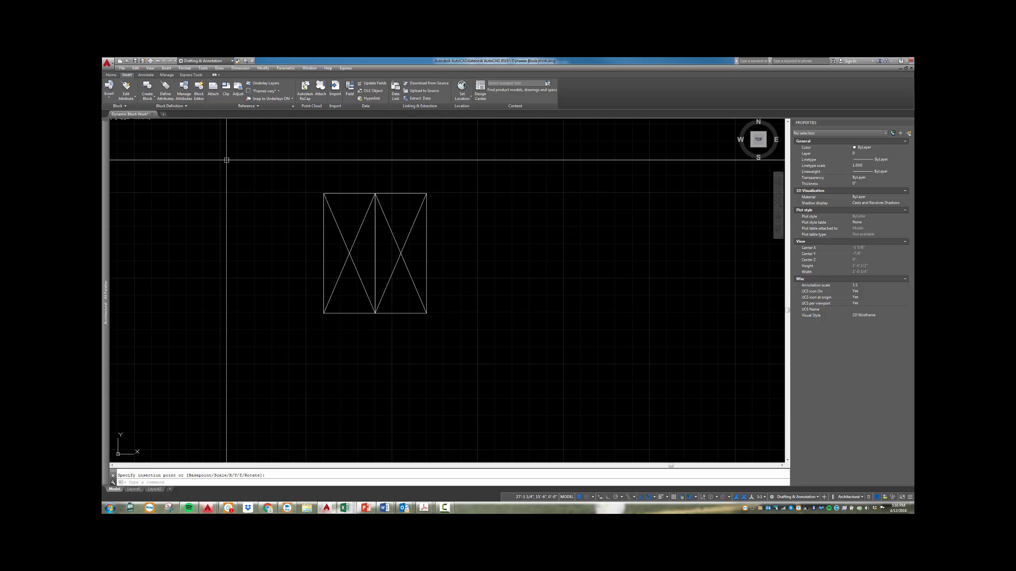
pyautogui.click(111, 97)
pyautogui.click(162, 146)
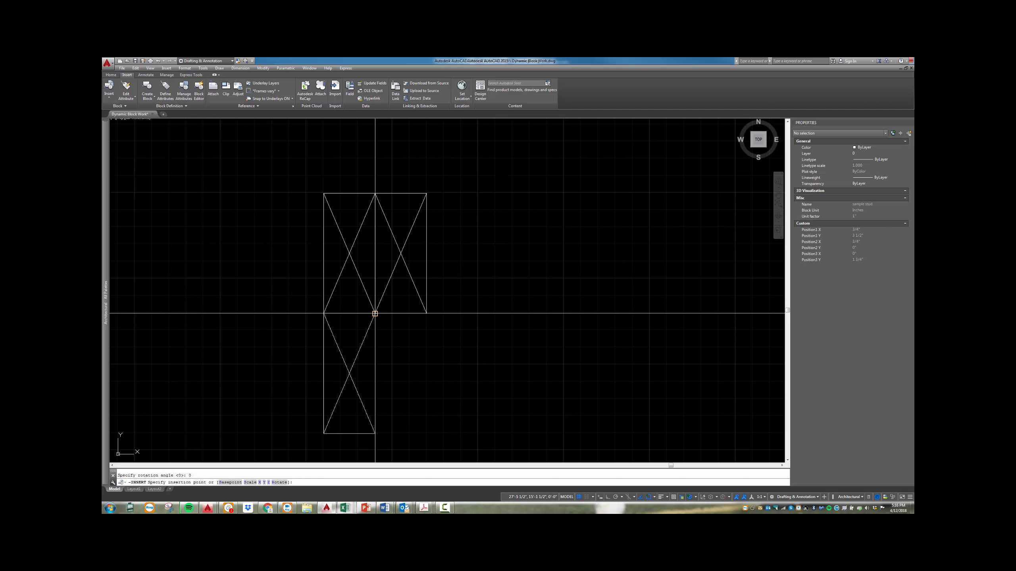
pyautogui.click(375, 313)
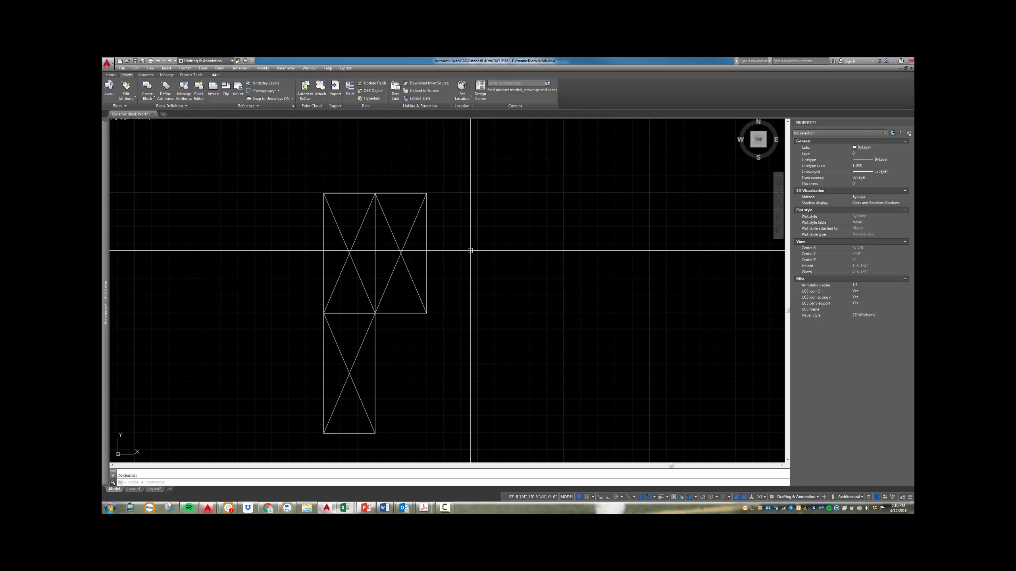
# Move the range oven block by its back edge midpoint onto the inner face of the rectangular room's upper wall
pyautogui.scroll(-15, 471, 253)
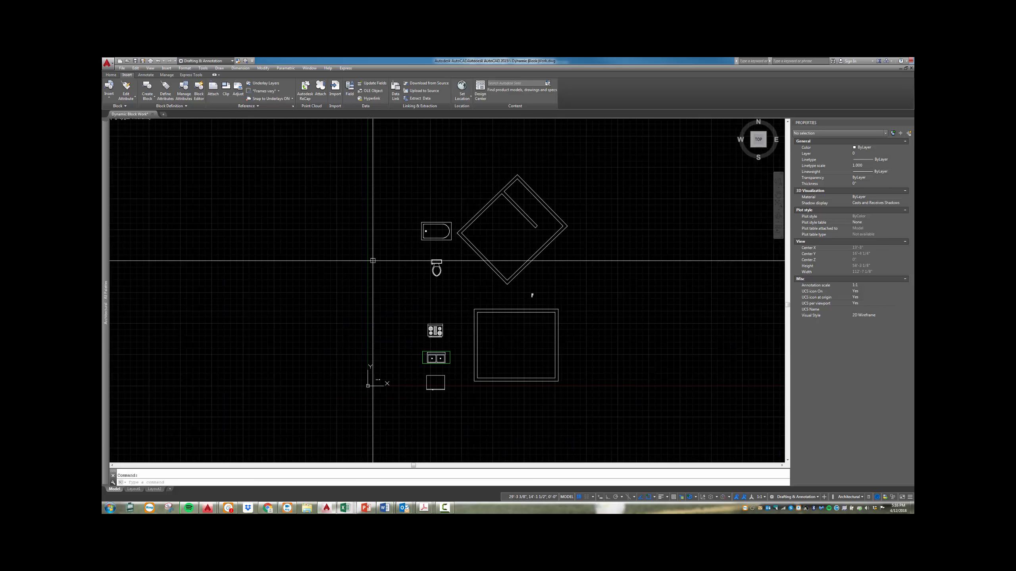
pyautogui.scroll(3, 373, 260)
pyautogui.scroll(-2, 477, 307)
pyautogui.scroll(2, 629, 229)
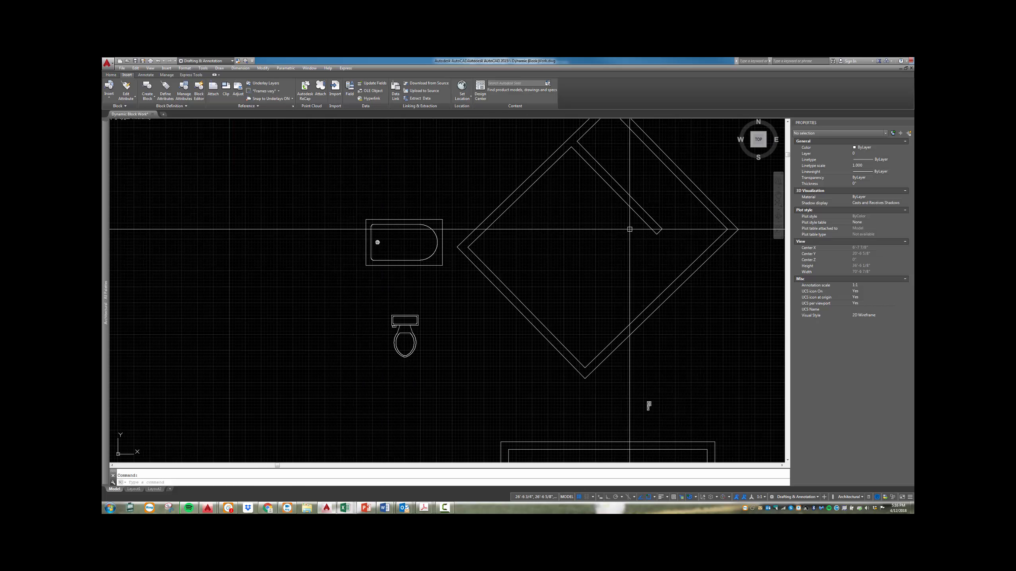
pyautogui.scroll(-2, 624, 240)
pyautogui.scroll(7, 437, 325)
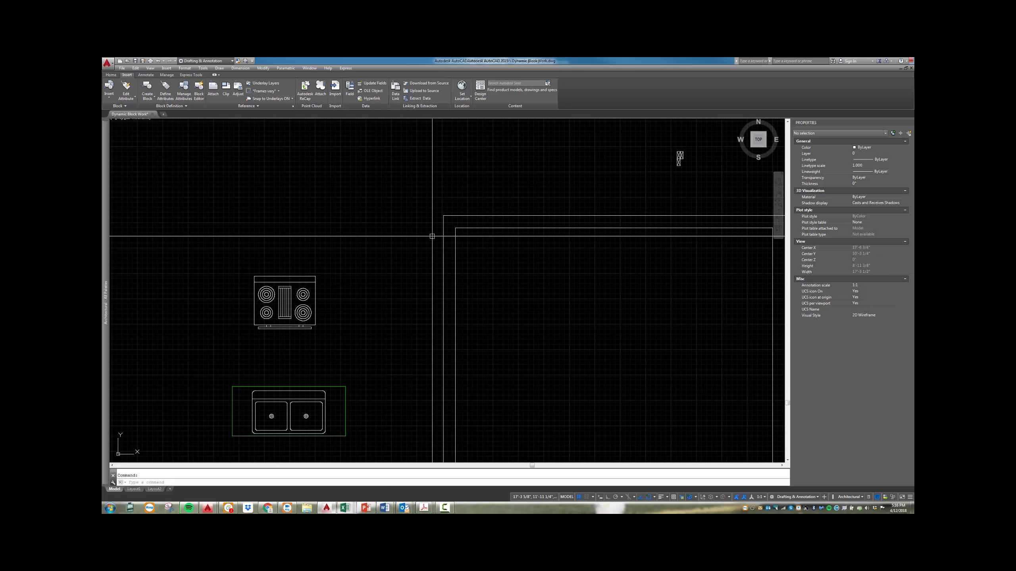
pyautogui.scroll(-4, 295, 260)
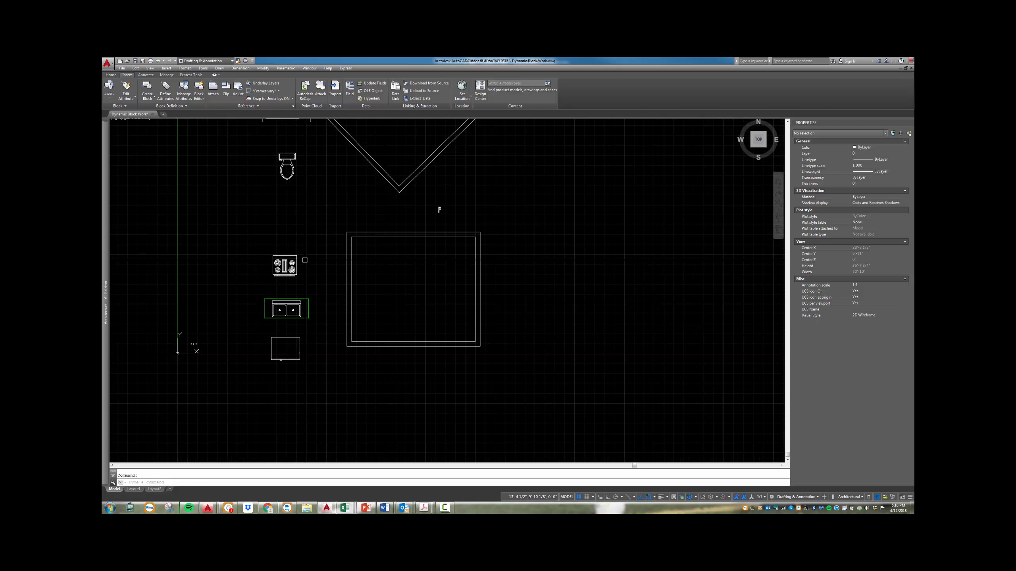
pyautogui.click(265, 271)
pyautogui.write('m')
pyautogui.press('Return')
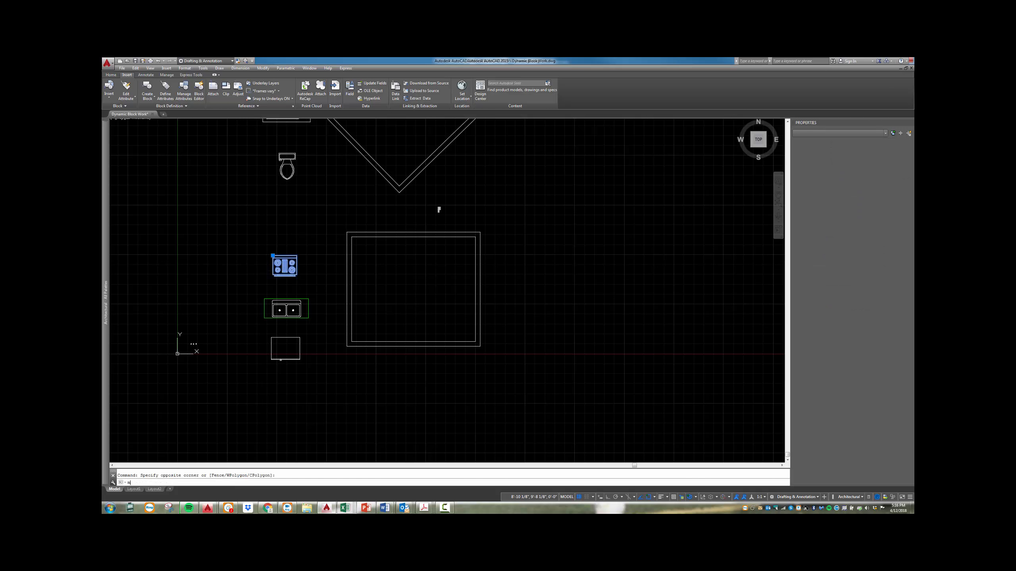
pyautogui.click(284, 256)
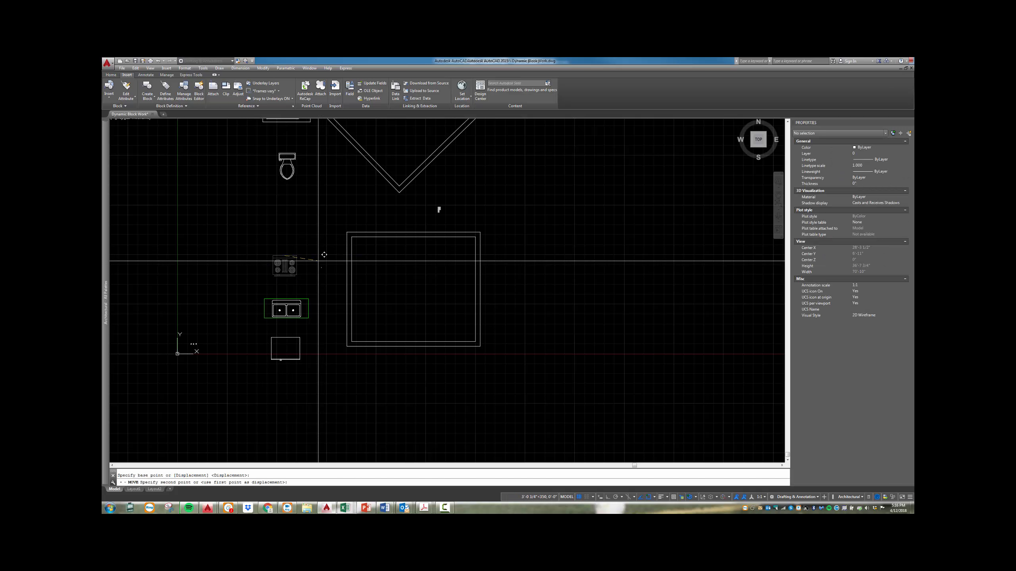
pyautogui.click(416, 239)
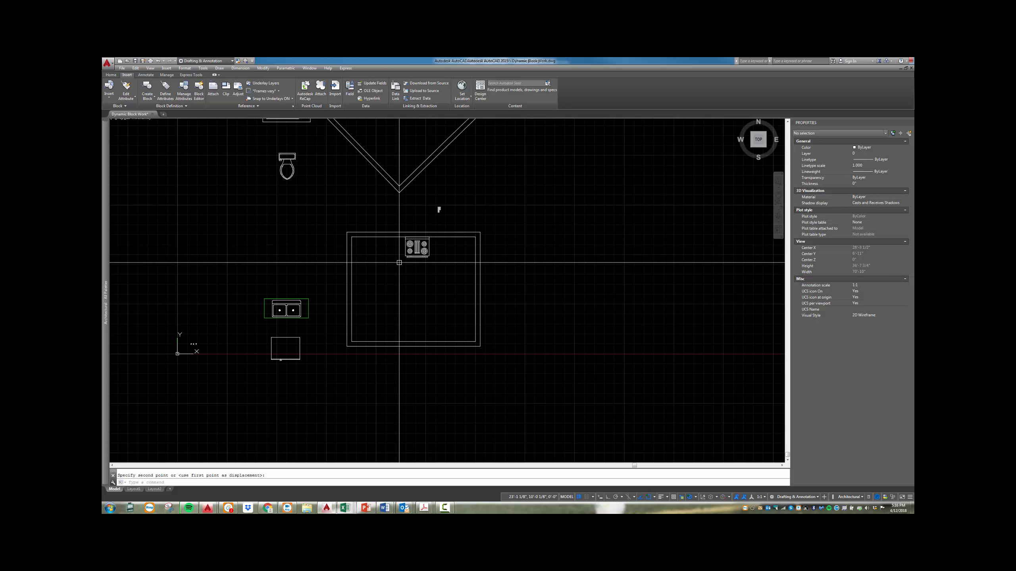
pyautogui.press('Escape')
# Open the Toilet - top block in the Block Editor
pyautogui.scroll(-2, 376, 296)
pyautogui.scroll(2, 336, 213)
pyautogui.scroll(-2, 343, 256)
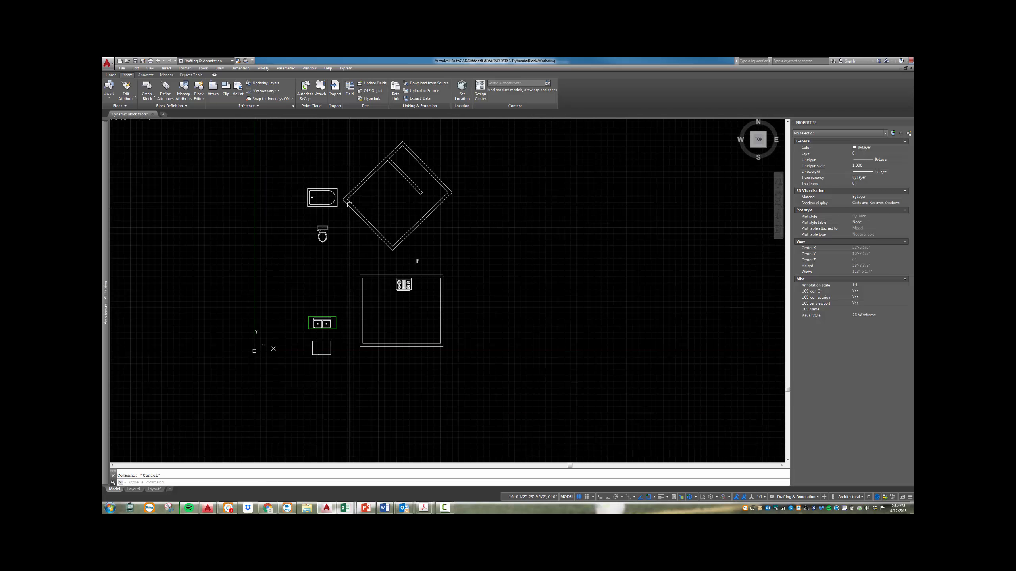
pyautogui.scroll(4, 341, 223)
pyautogui.scroll(2, 288, 289)
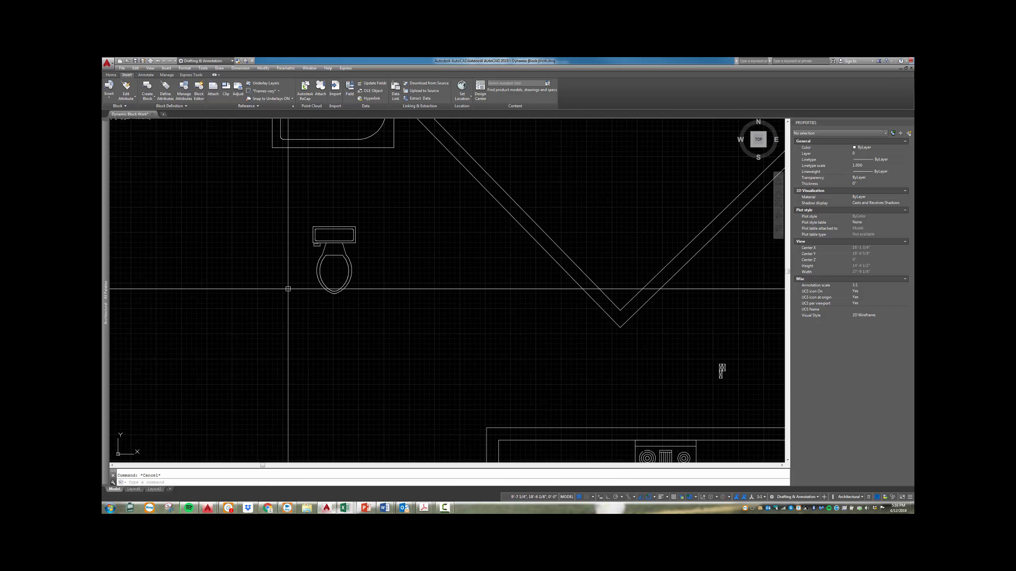
pyautogui.scroll(-4, 288, 289)
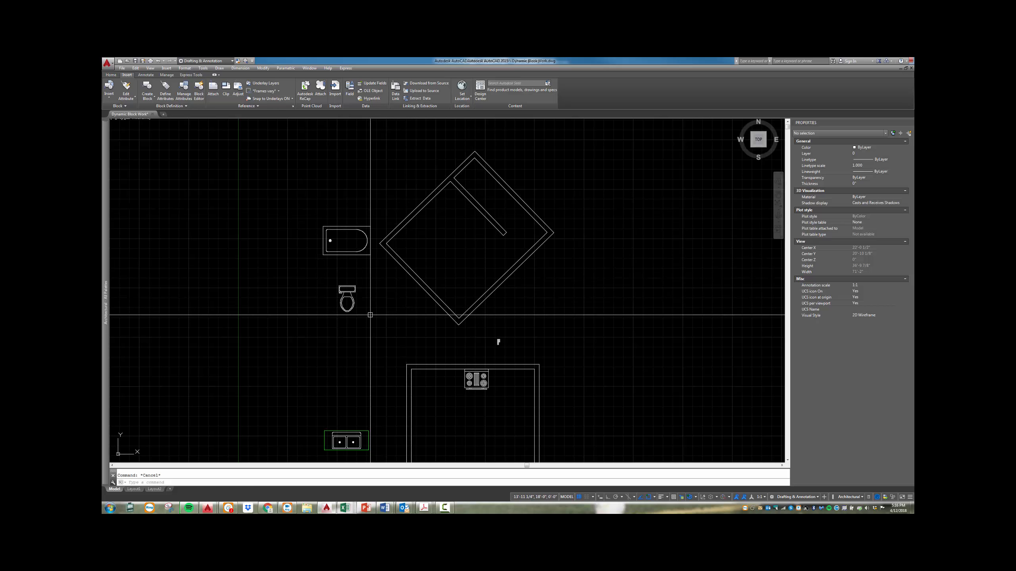
pyautogui.click(344, 294)
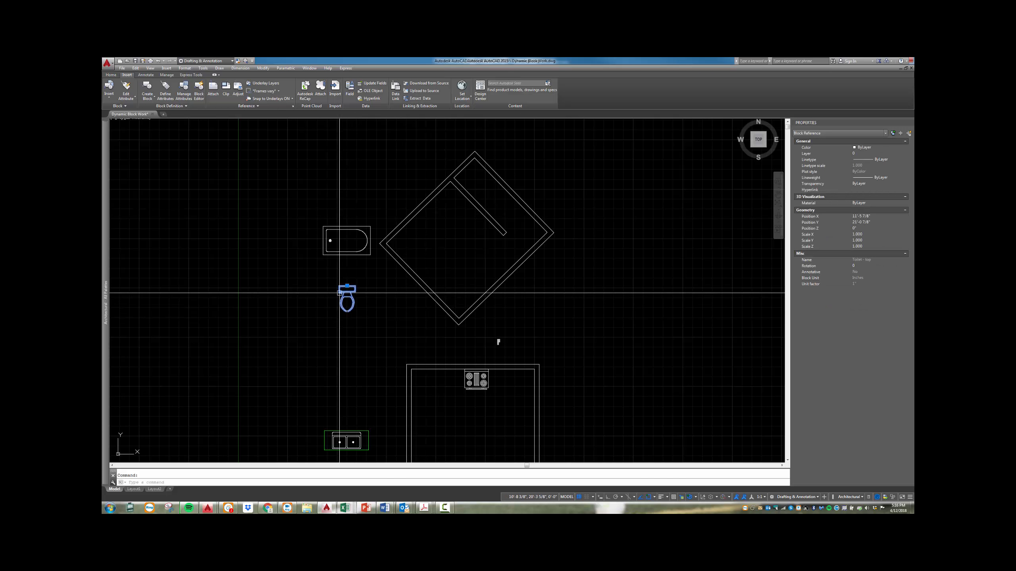
pyautogui.doubleClick(343, 302)
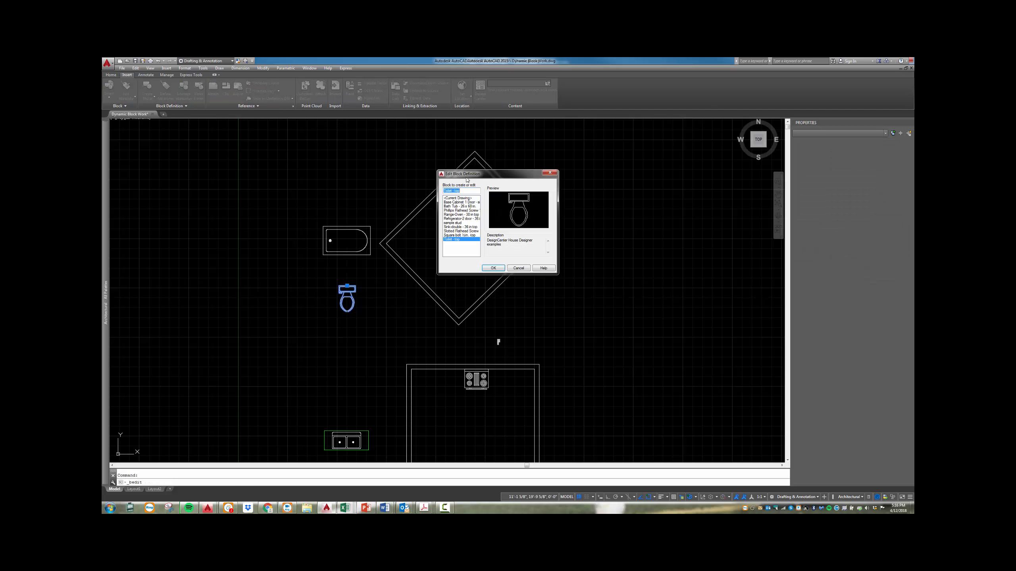
pyautogui.click(493, 268)
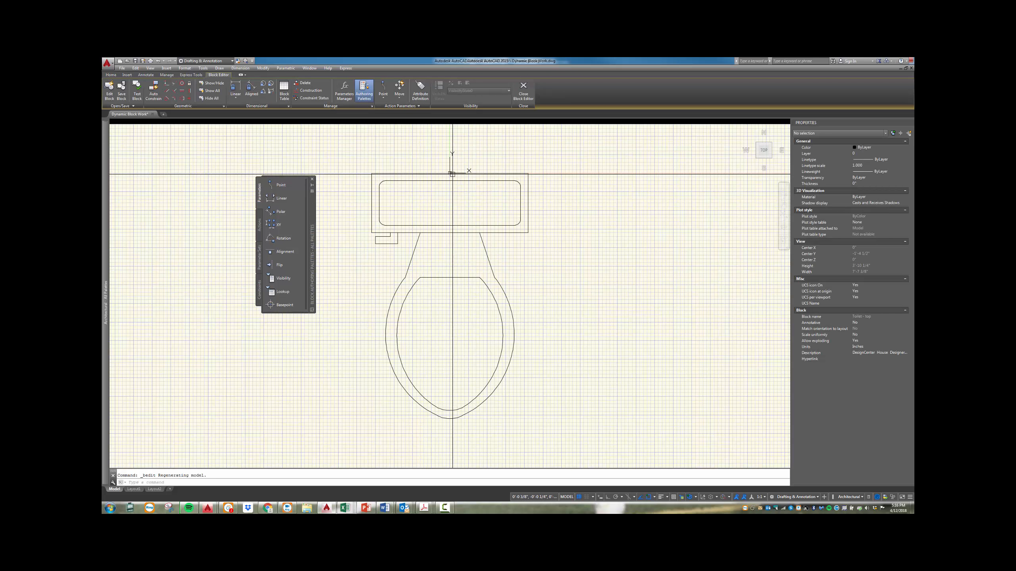
# Try an Alignment parameter at the midpoint of the toilet tank's back edge, with its direction running to the left
pyautogui.click(286, 254)
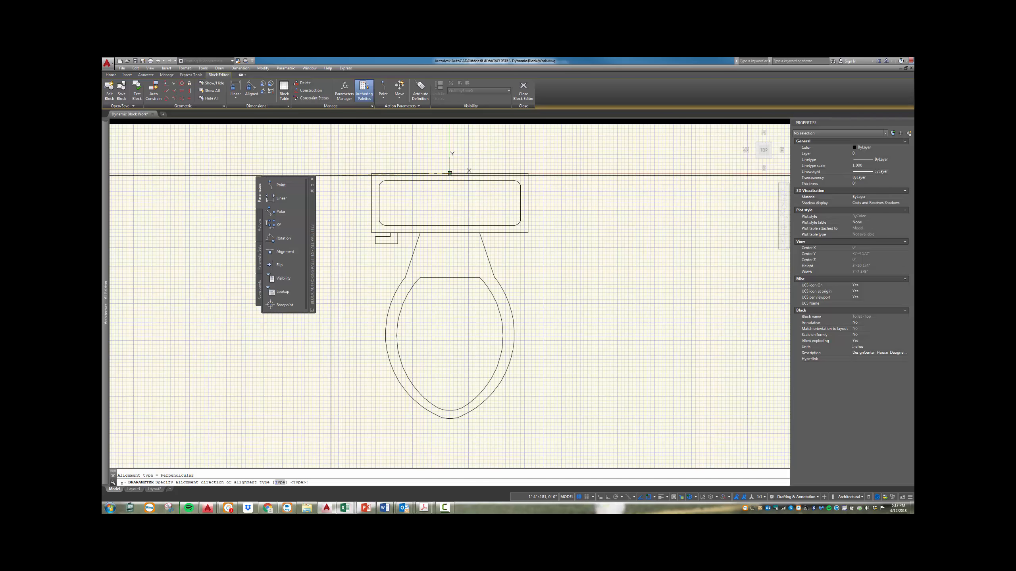
pyautogui.click(331, 173)
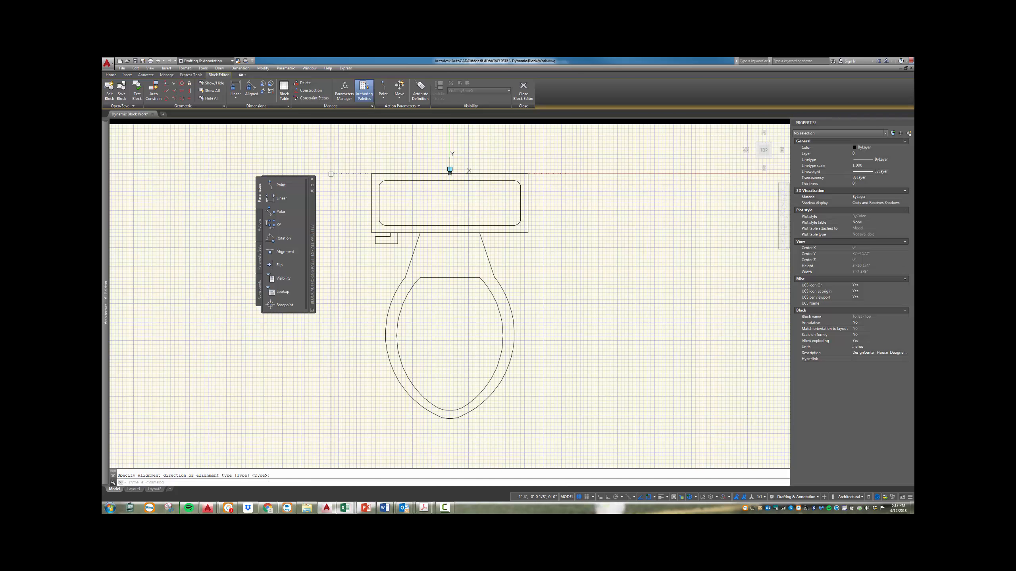
pyautogui.scroll(5, 449, 160)
pyautogui.scroll(-2, 394, 147)
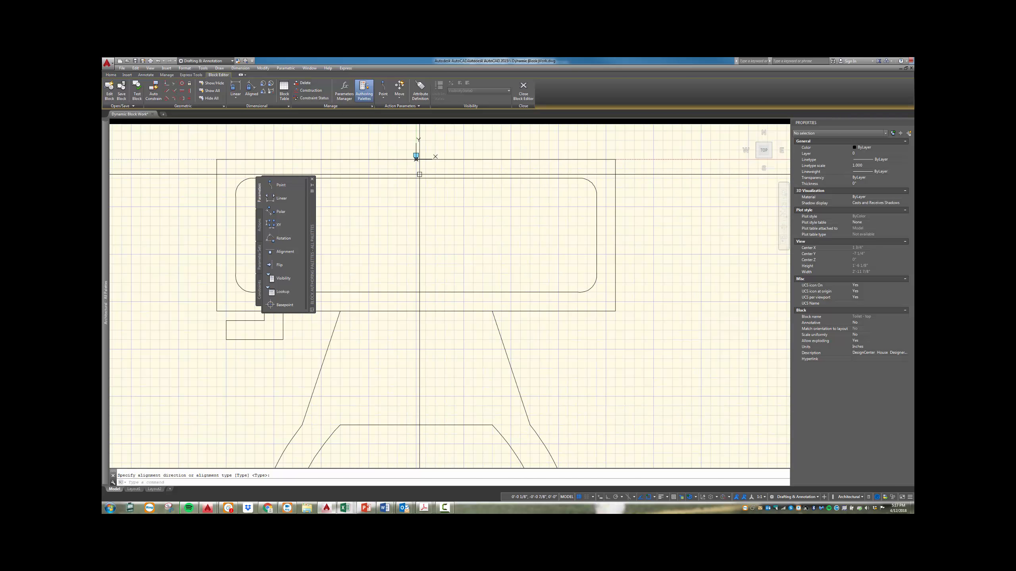
pyautogui.scroll(-1, 440, 221)
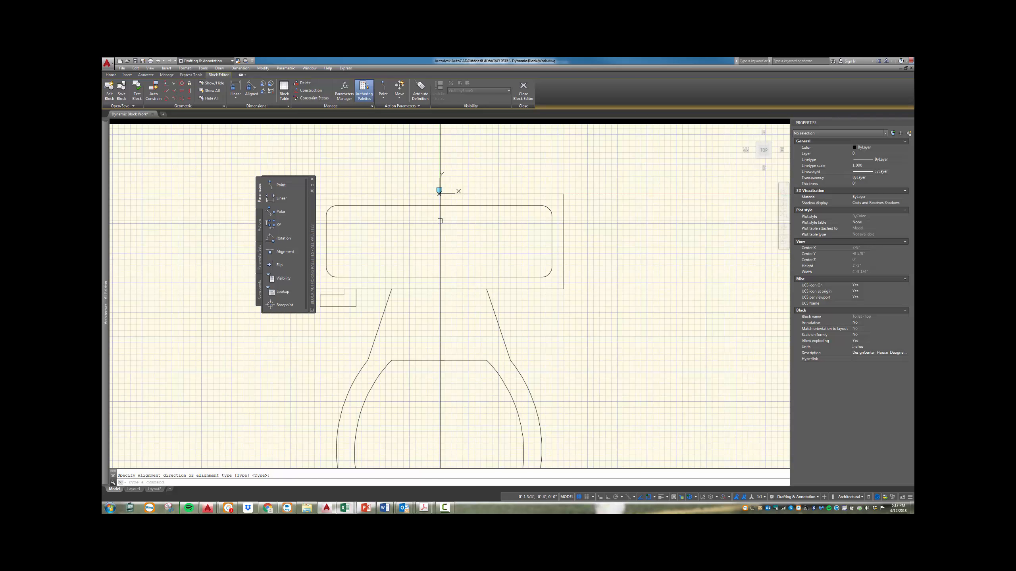
pyautogui.scroll(-1, 450, 196)
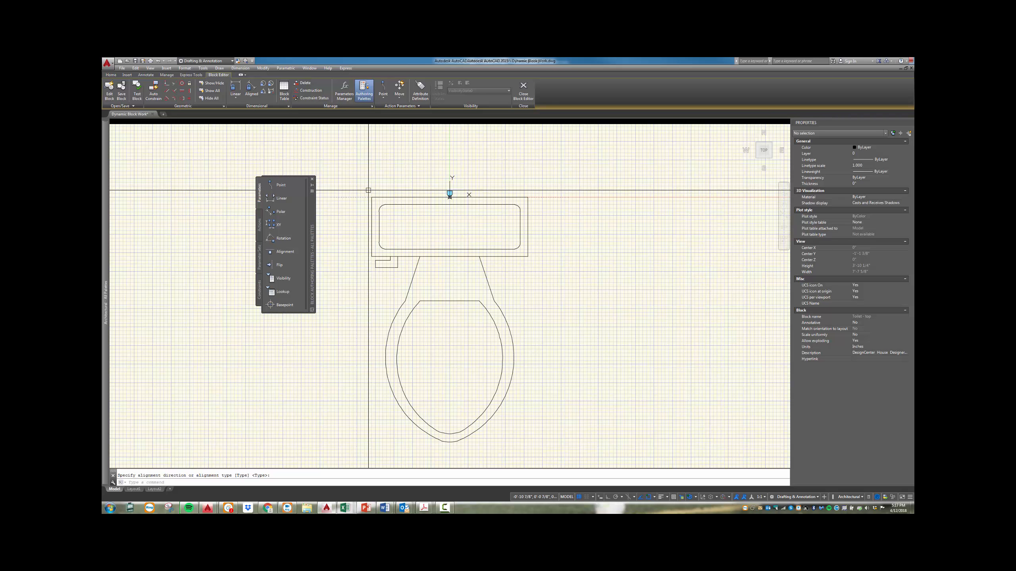
pyautogui.write('u')
pyautogui.press('Return')
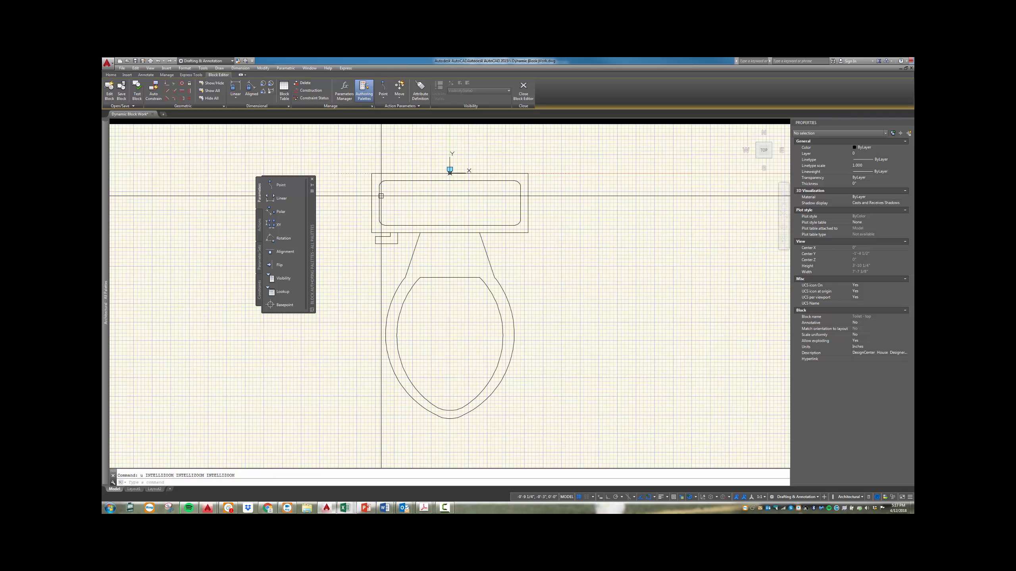
# Add an Alignment parameter at the midpoint of the toilet tank's back edge with Ortho on, its marker on the bowl side
pyautogui.click(283, 253)
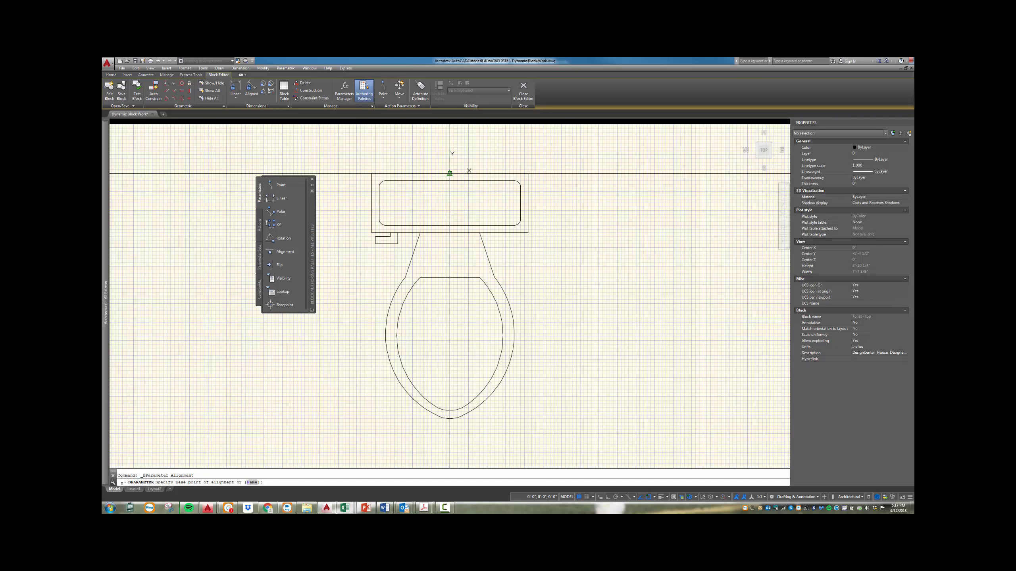
pyautogui.click(449, 174)
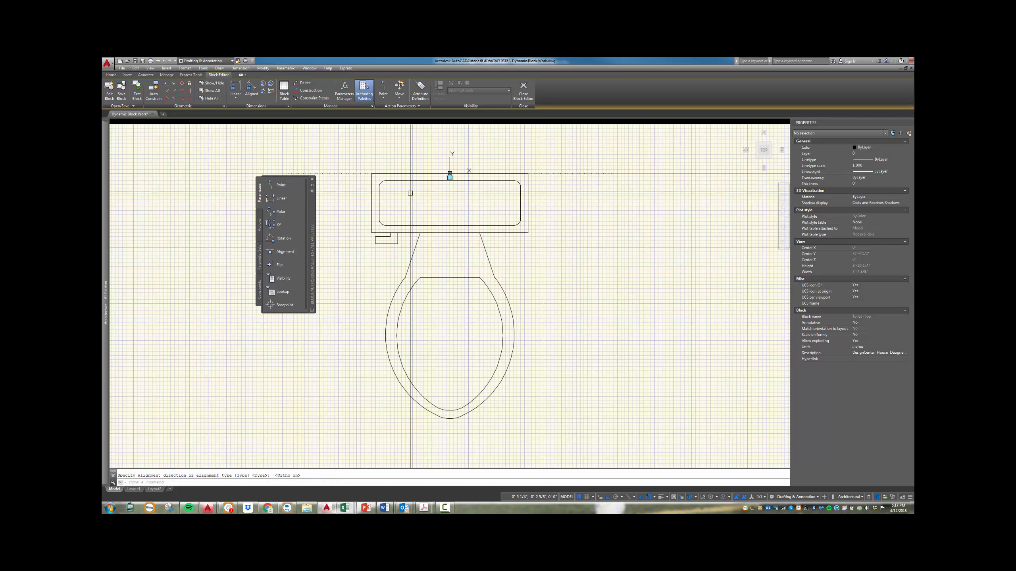
pyautogui.scroll(4, 453, 182)
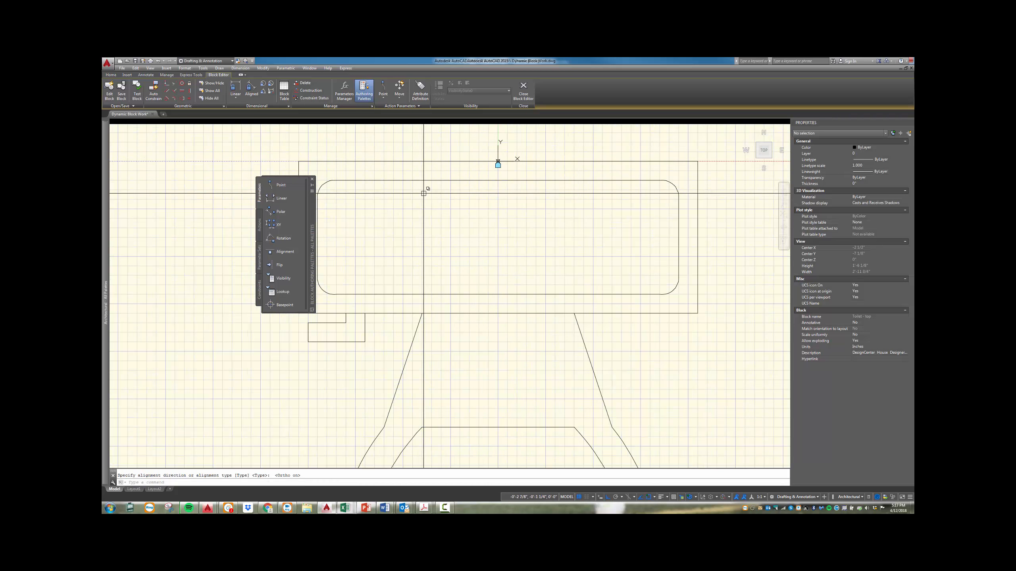
pyautogui.scroll(-2, 410, 235)
pyautogui.scroll(-2, 453, 229)
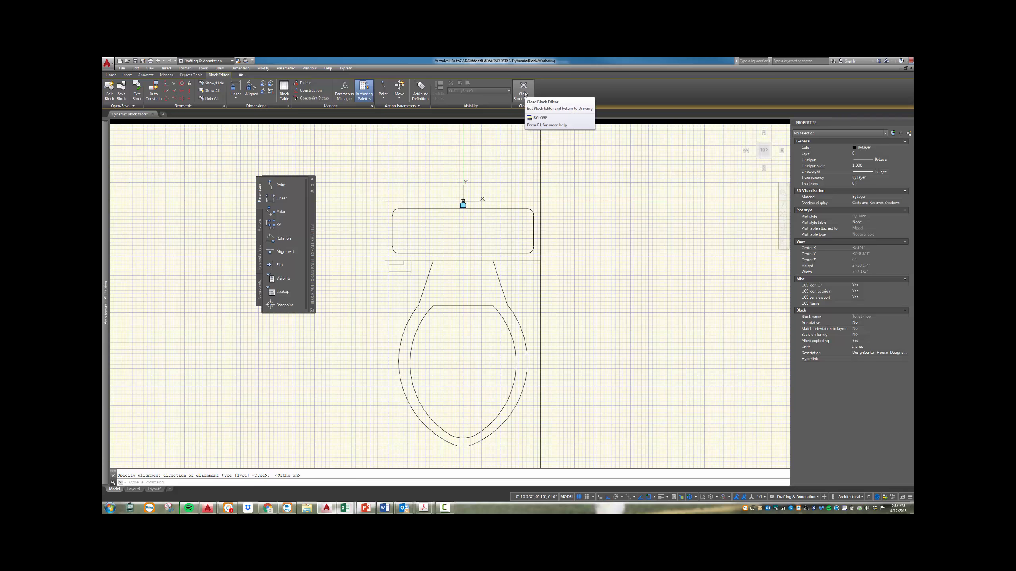
# Save the changes to the Toilet - top block, close the Block Editor, and select the toilet in the drawing
pyautogui.click(523, 91)
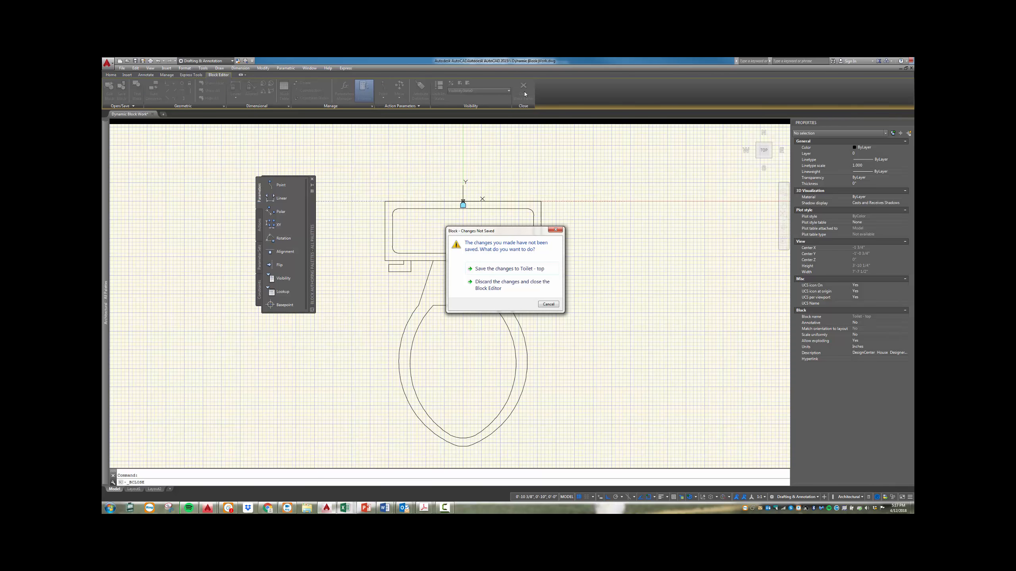
pyautogui.click(479, 269)
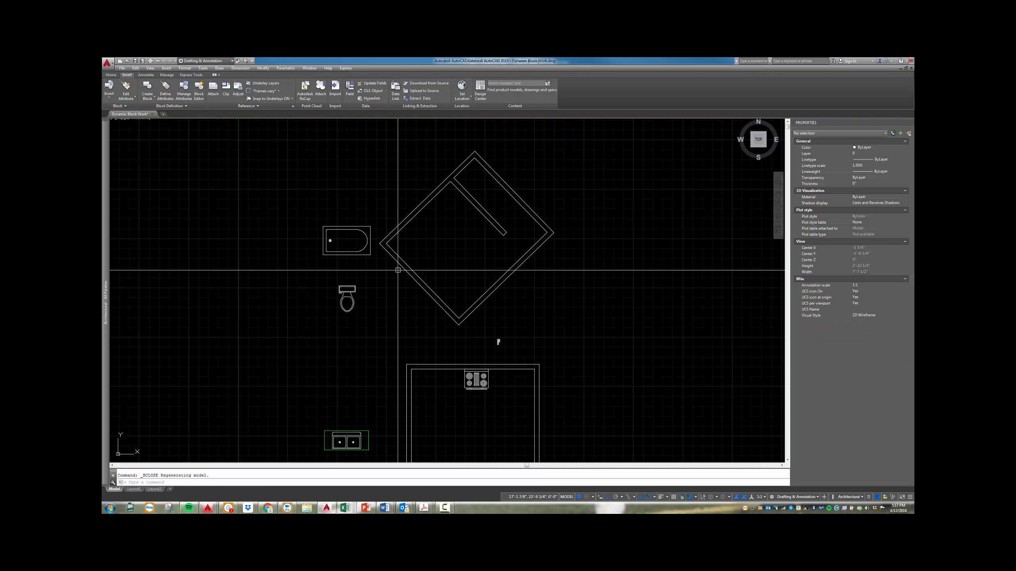
pyautogui.scroll(3, 320, 297)
pyautogui.click(366, 277)
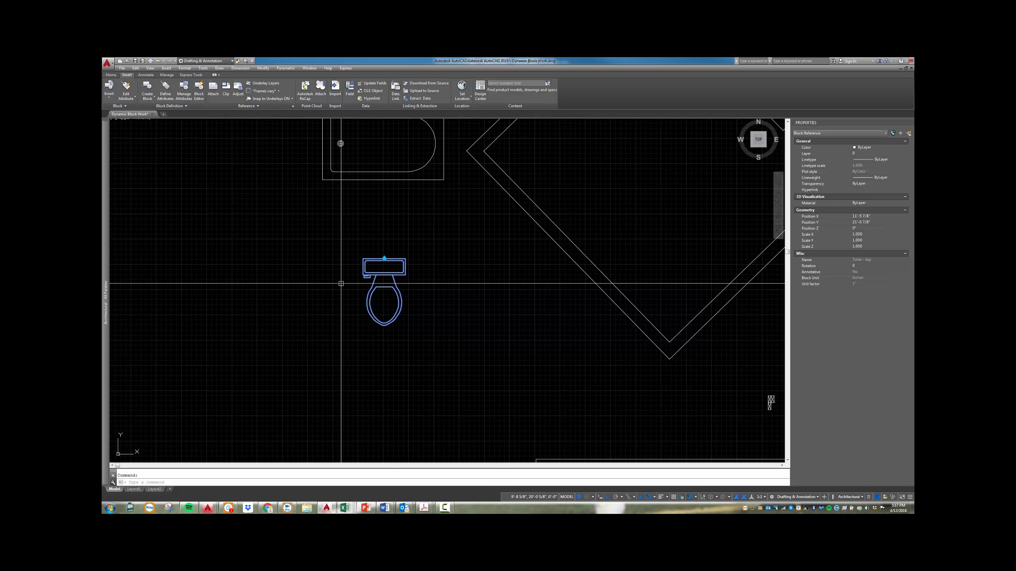
# Use the toilet's alignment grip to align it to the upper-left wall of the diamond-shaped room
pyautogui.scroll(5, 379, 282)
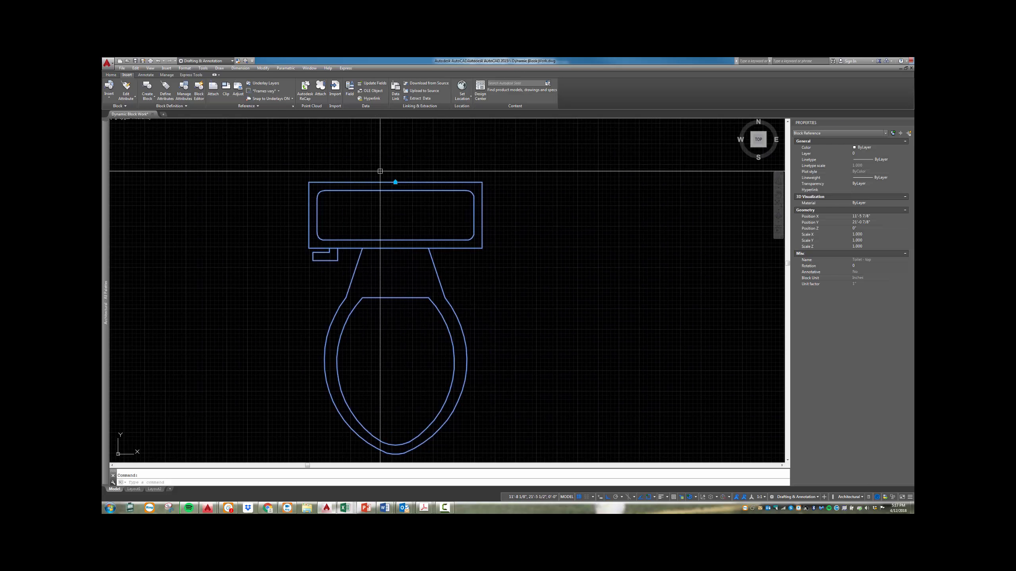
pyautogui.scroll(-5, 390, 260)
pyautogui.scroll(-3, 392, 258)
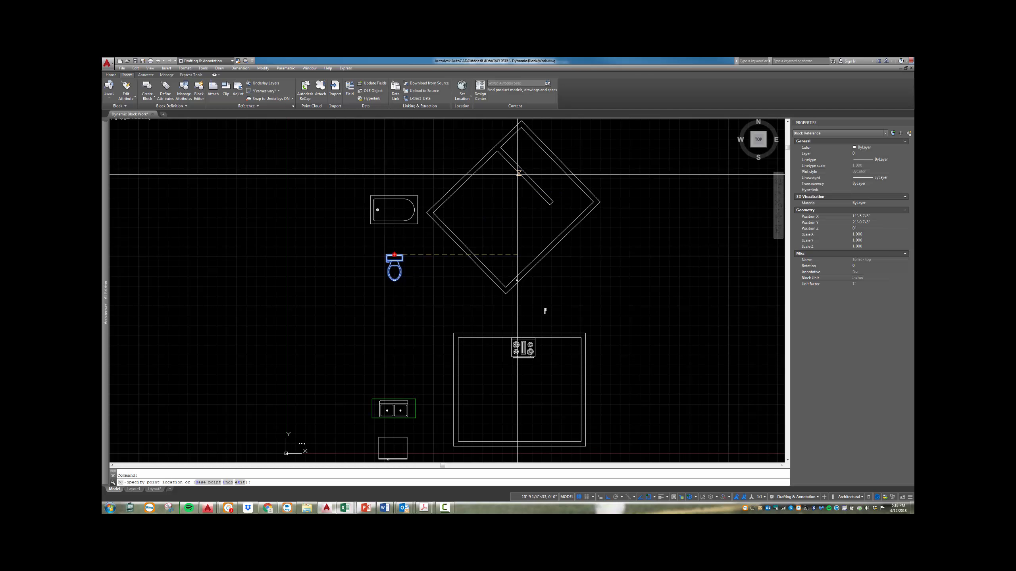
pyautogui.scroll(4, 514, 200)
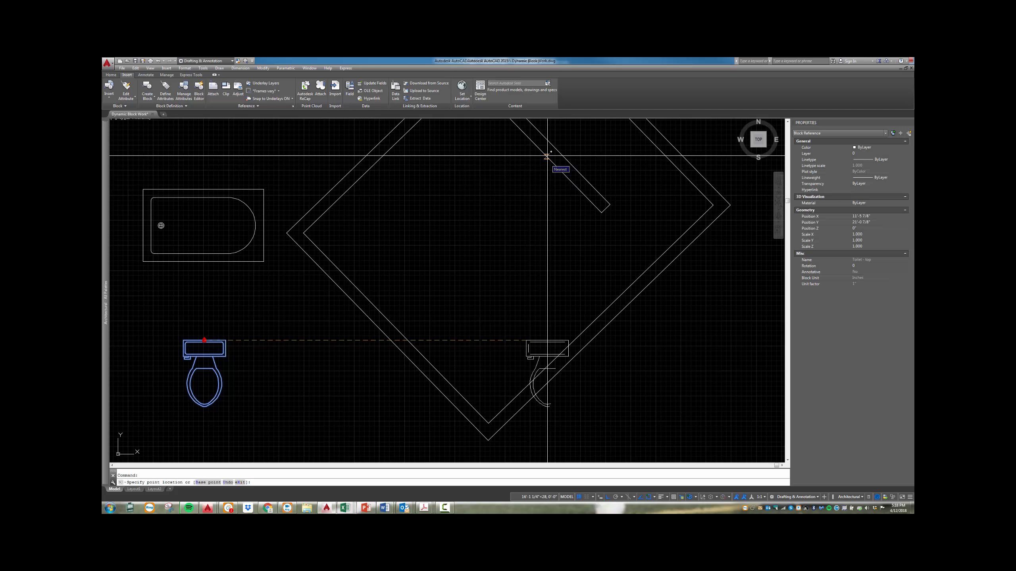
pyautogui.scroll(2, 546, 156)
pyautogui.scroll(-4, 484, 231)
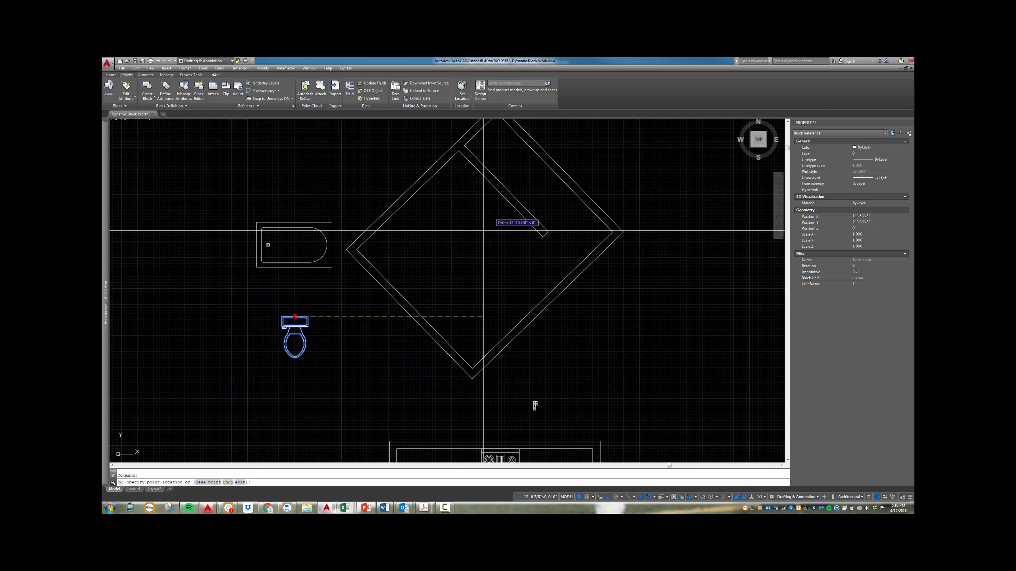
pyautogui.scroll(-2, 484, 231)
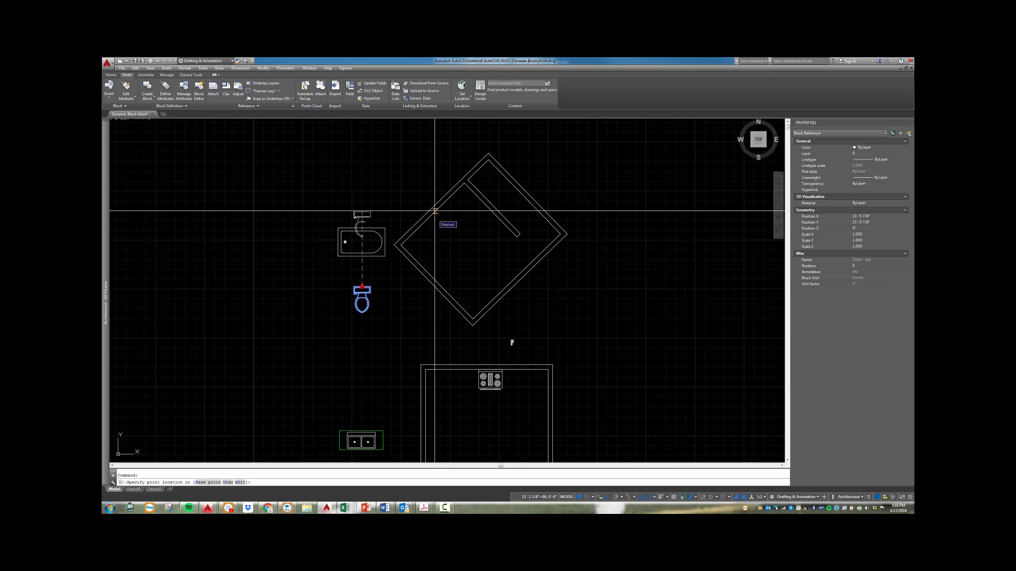
pyautogui.click(435, 211)
pyautogui.scroll(4, 436, 229)
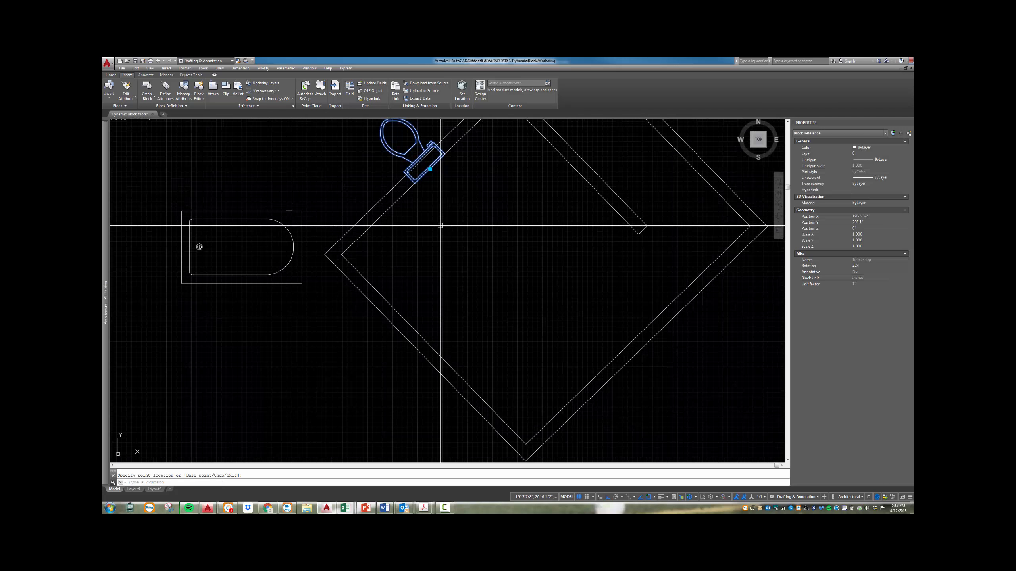
pyautogui.press('Escape')
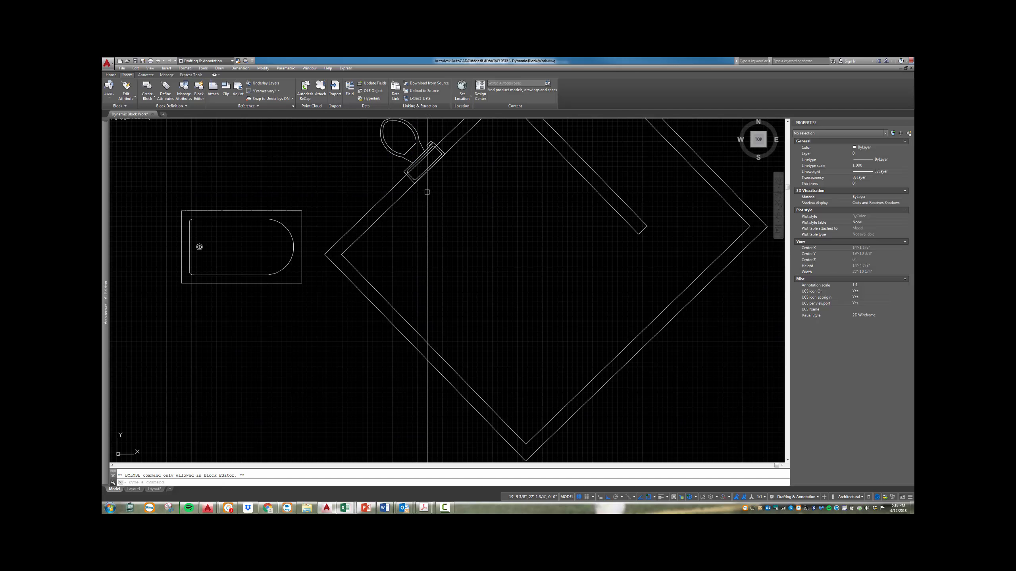
# Use the alignment grip to relocate the toilet against the lower-right wall of the diamond-shaped room
pyautogui.click(396, 154)
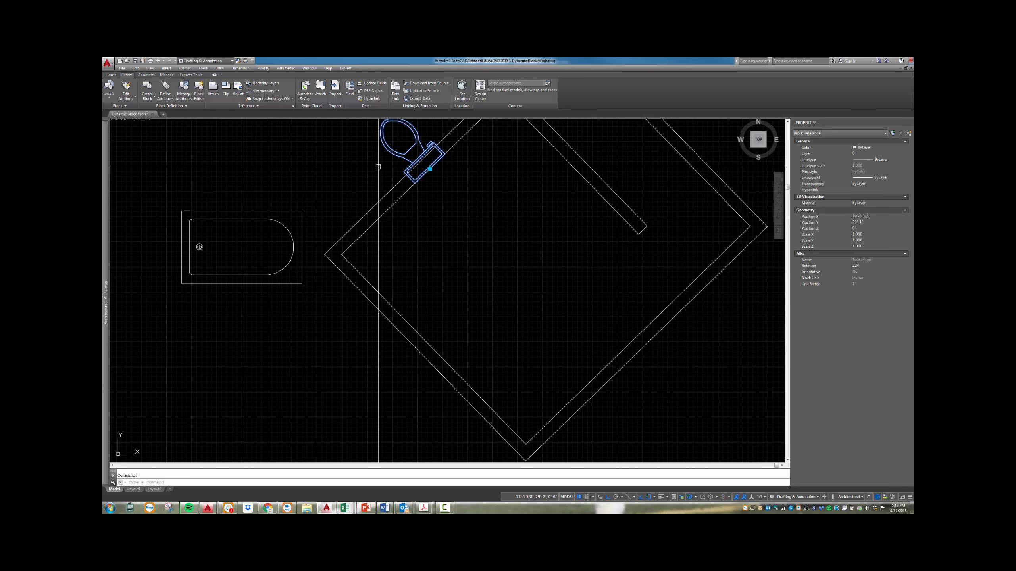
pyautogui.click(430, 169)
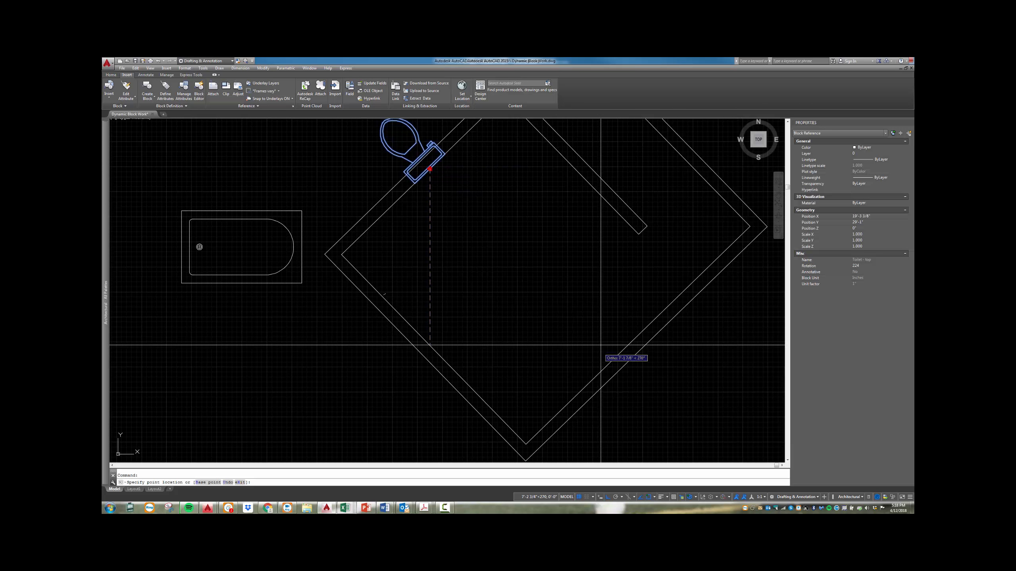
pyautogui.click(612, 359)
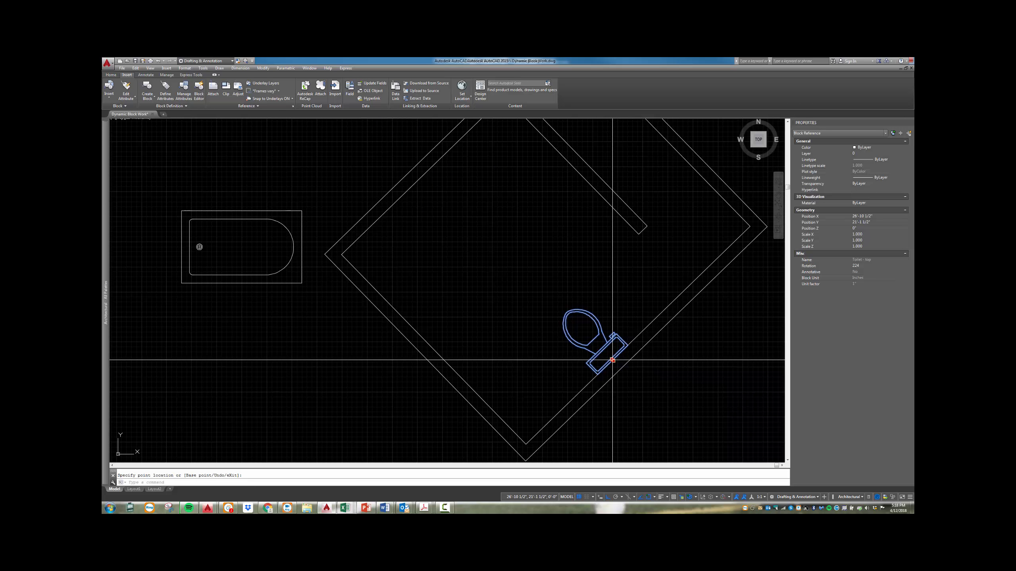
# Turn Ortho off and align the toilet to the lower-left face of the room's interior partition
pyautogui.click(612, 360)
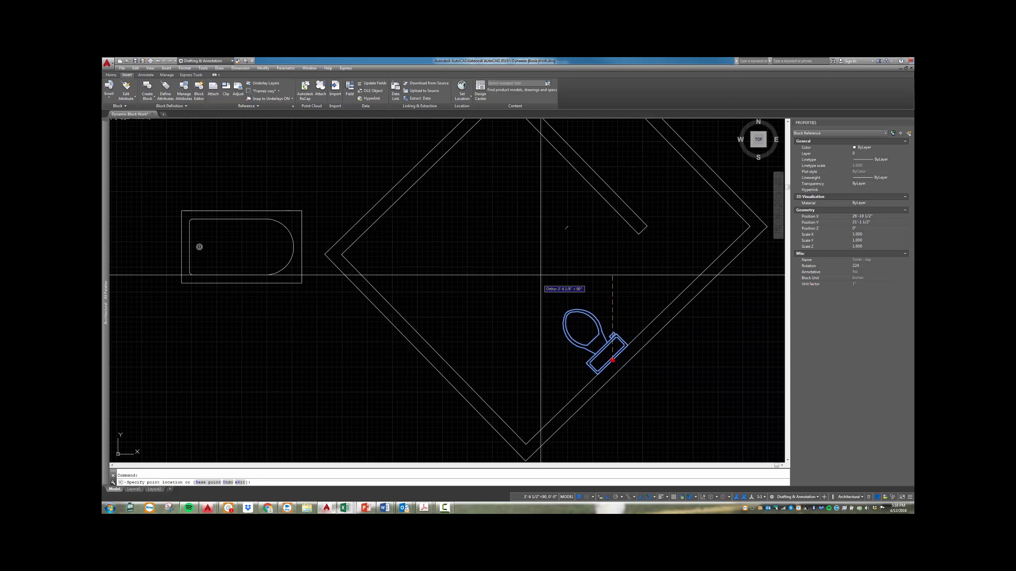
pyautogui.press('F8')
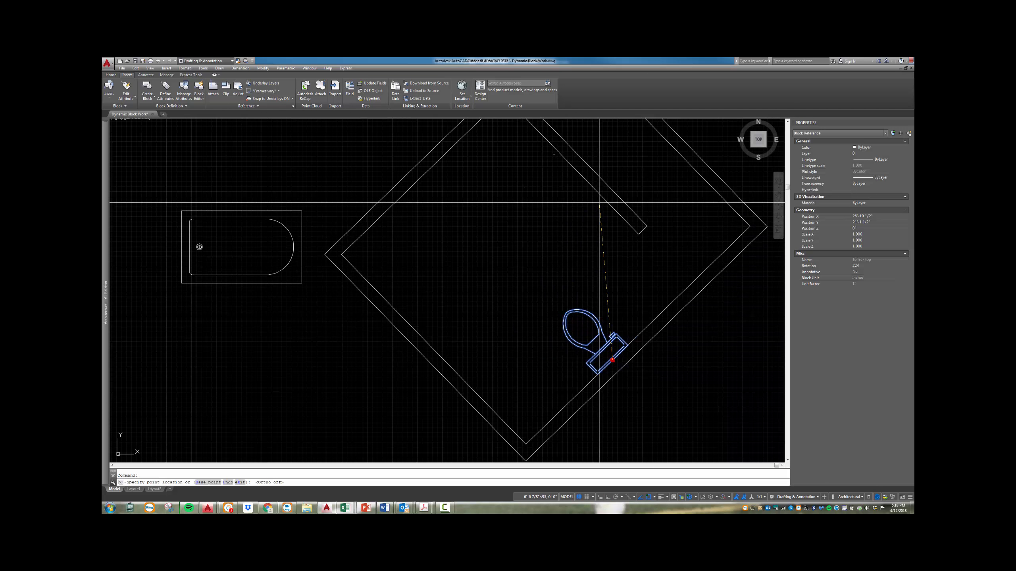
pyautogui.click(602, 197)
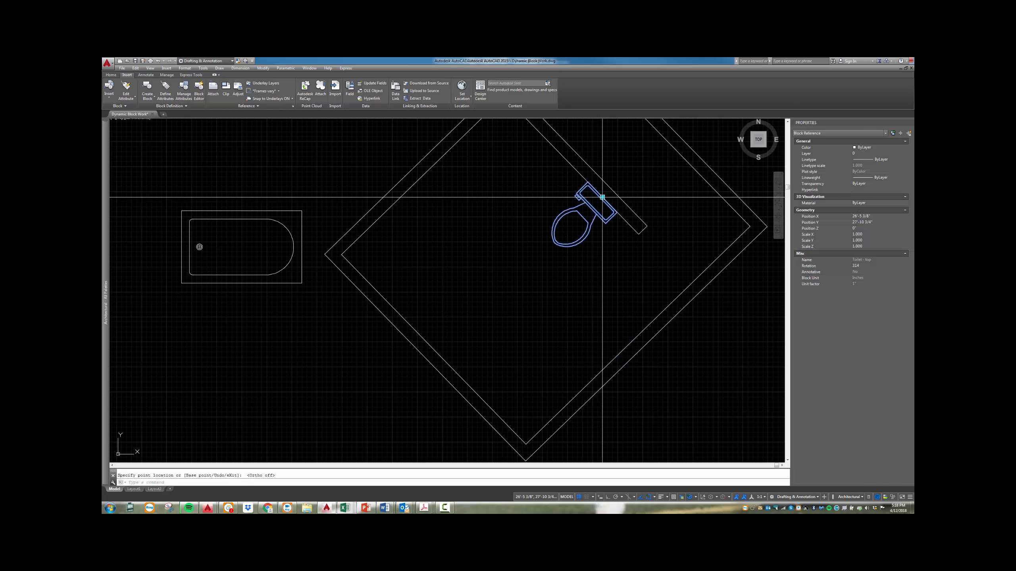
# Realign the toilet to the inner face of the room's upper-left wall with its bowl facing inward, and clear the selection
pyautogui.click(603, 197)
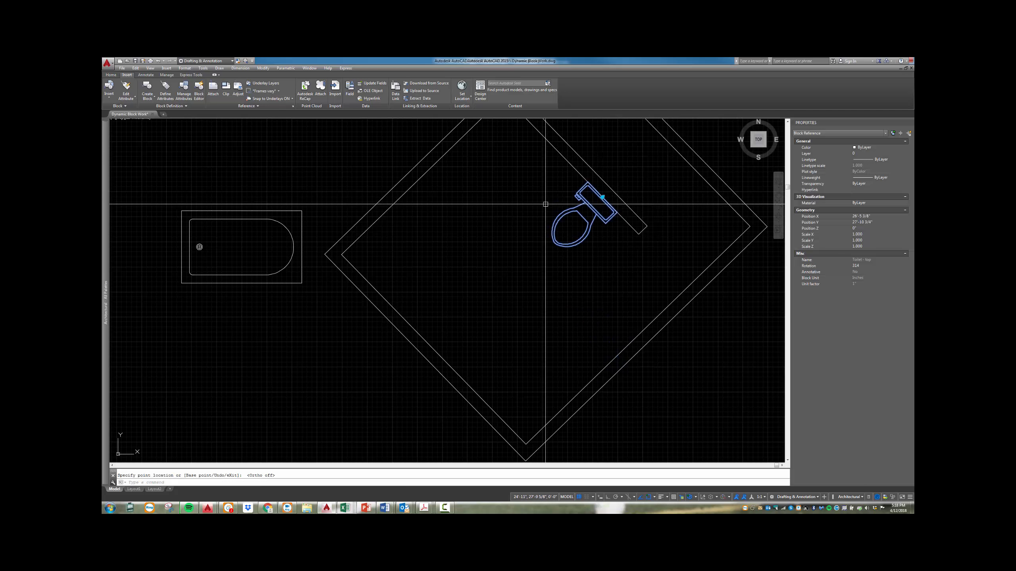
pyautogui.click(602, 196)
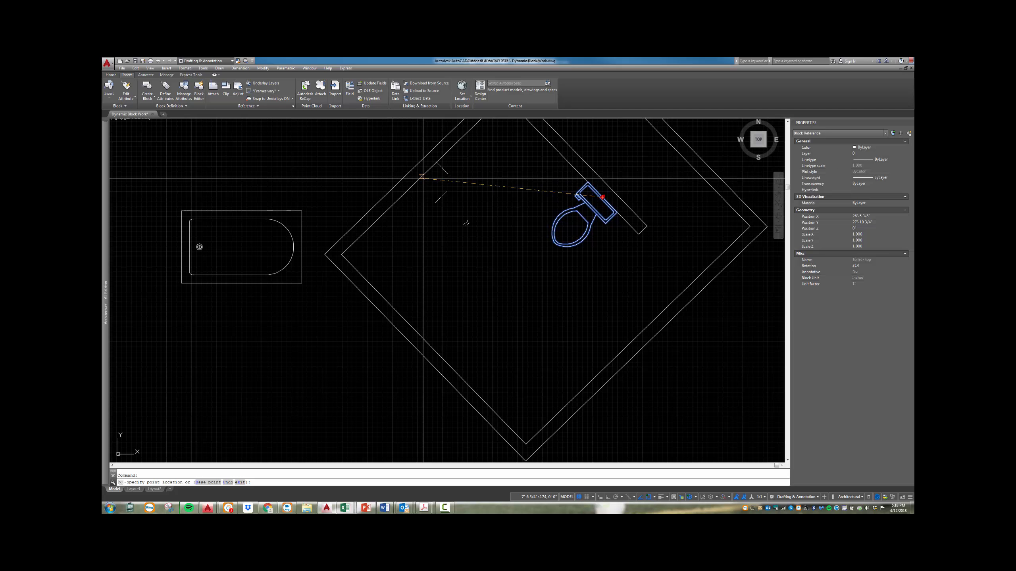
pyautogui.click(422, 177)
pyautogui.scroll(-5, 517, 257)
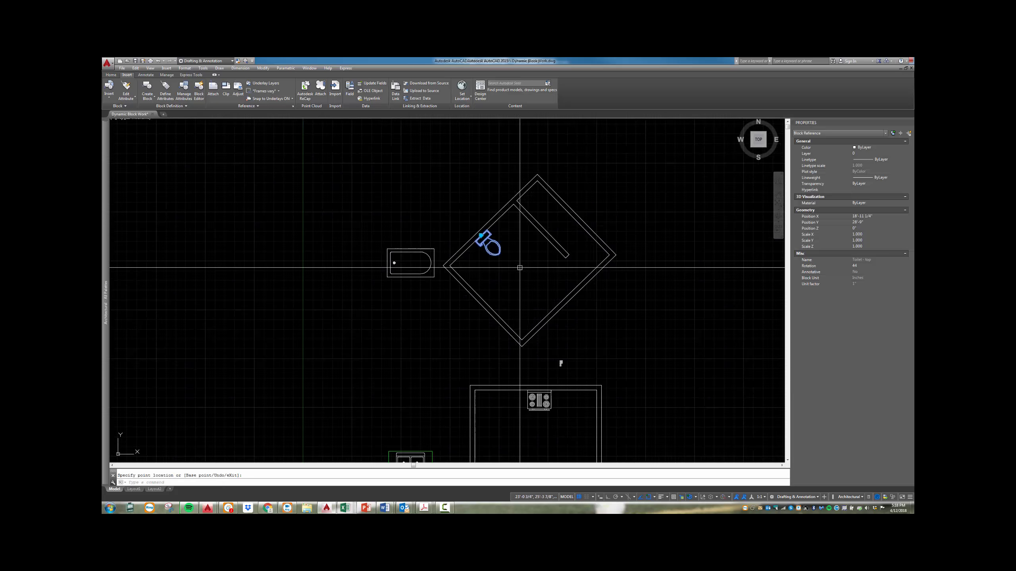
pyautogui.scroll(5, 508, 226)
pyautogui.scroll(2, 508, 218)
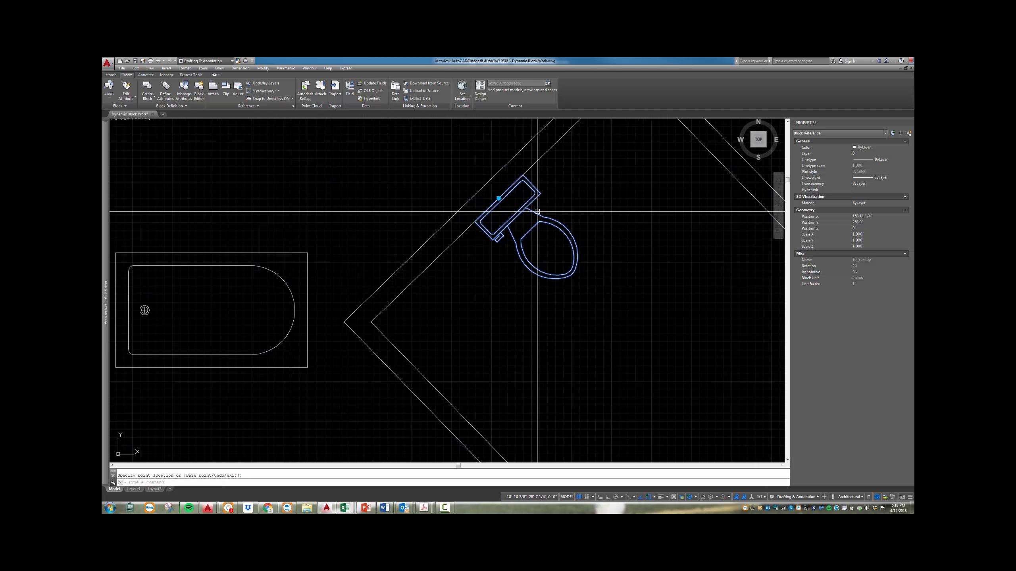
pyautogui.scroll(-2, 552, 220)
pyautogui.scroll(-2, 566, 212)
pyautogui.press('Escape')
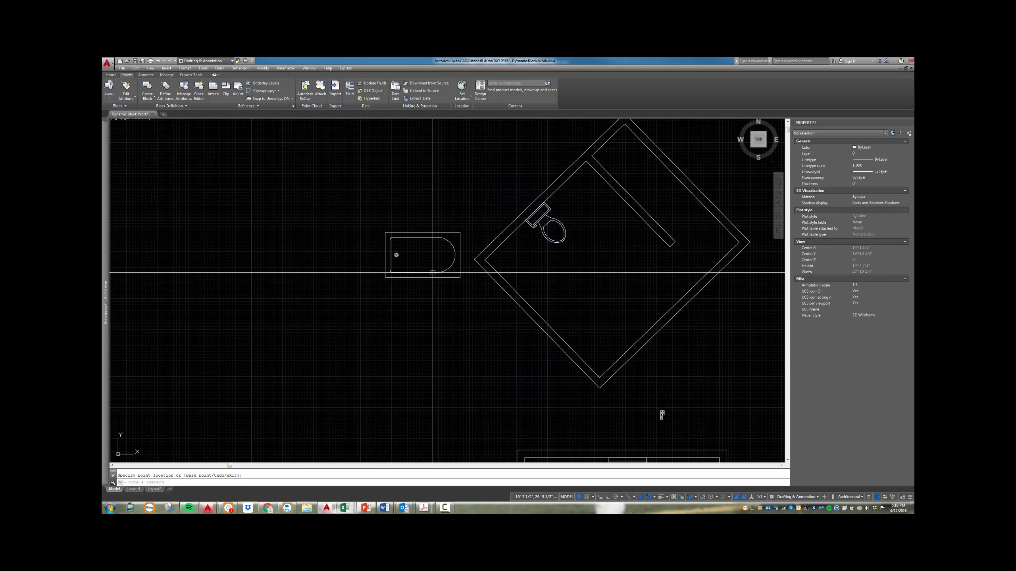
# Move the bathtub horizontally to the left, away from the diamond-shaped room
pyautogui.scroll(4, 430, 272)
pyautogui.click(285, 327)
pyautogui.click(499, 168)
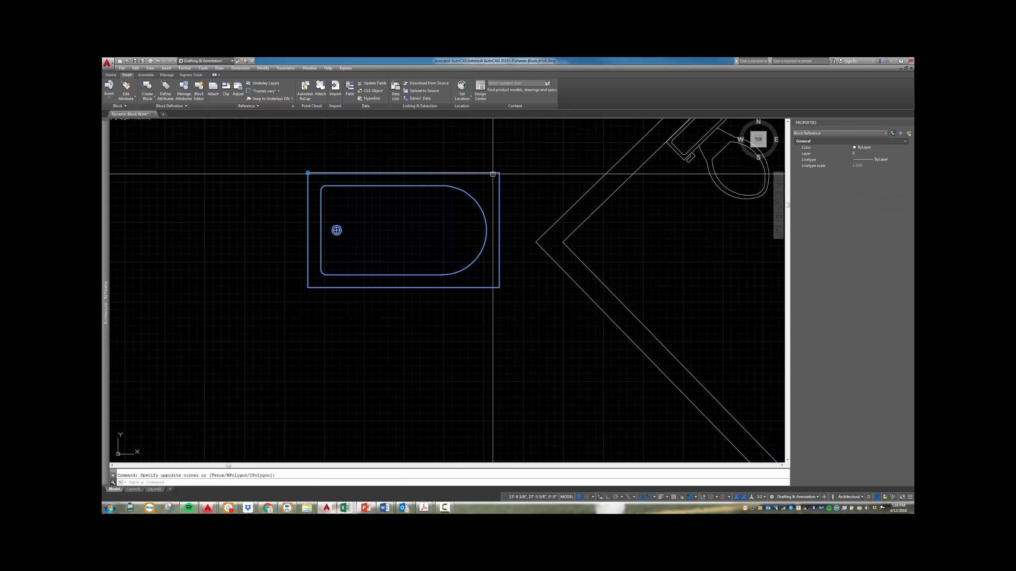
pyautogui.scroll(-4, 532, 312)
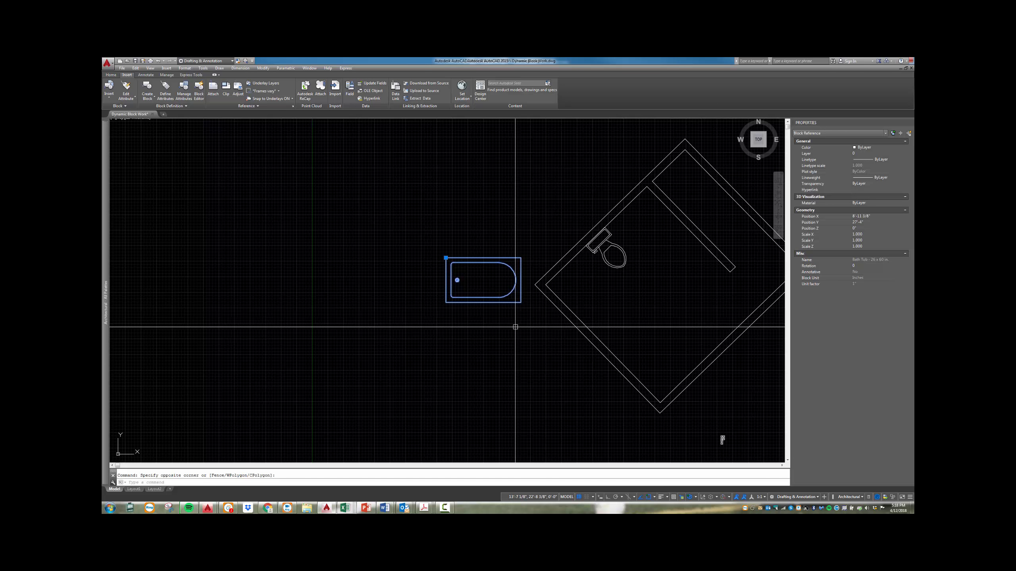
pyautogui.write('m')
pyautogui.press('Return')
pyautogui.click(498, 337)
pyautogui.click(416, 338)
pyautogui.scroll(2, 389, 305)
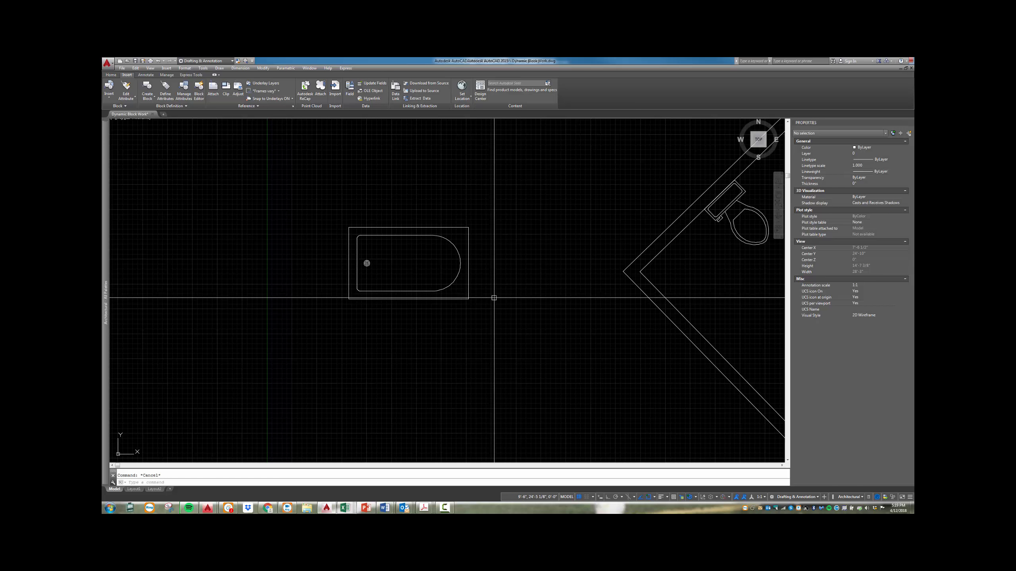
# Open the bathtub block in the Block Editor and move the authoring palette clear of the tub geometry
pyautogui.doubleClick(396, 228)
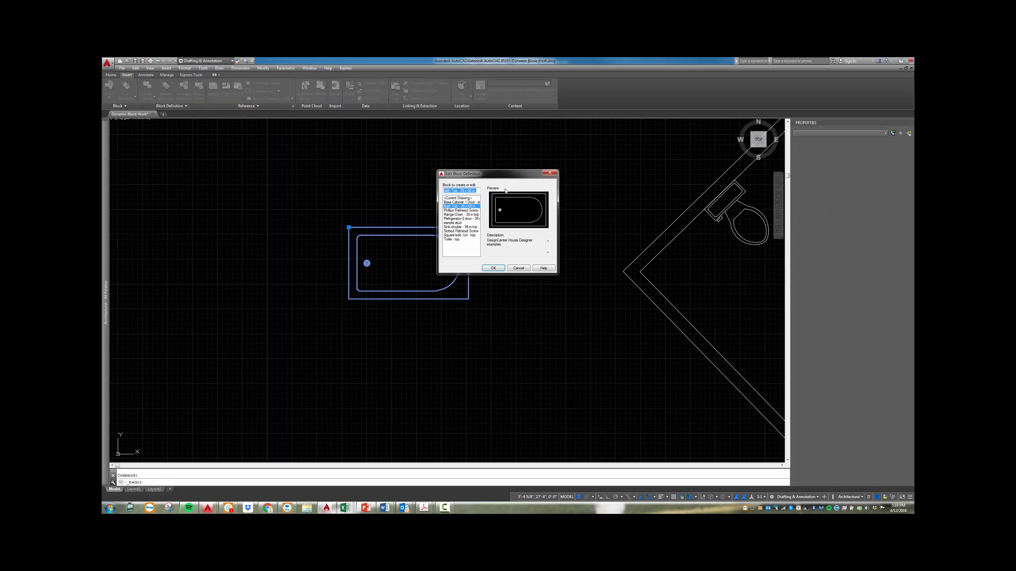
pyautogui.click(496, 269)
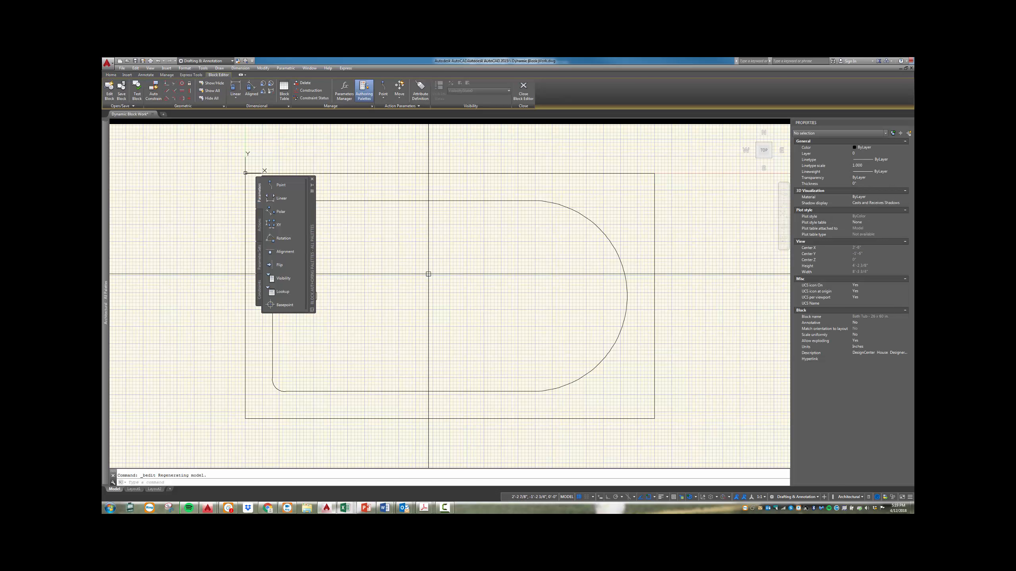
pyautogui.moveTo(308, 215); pyautogui.dragTo(206, 205)
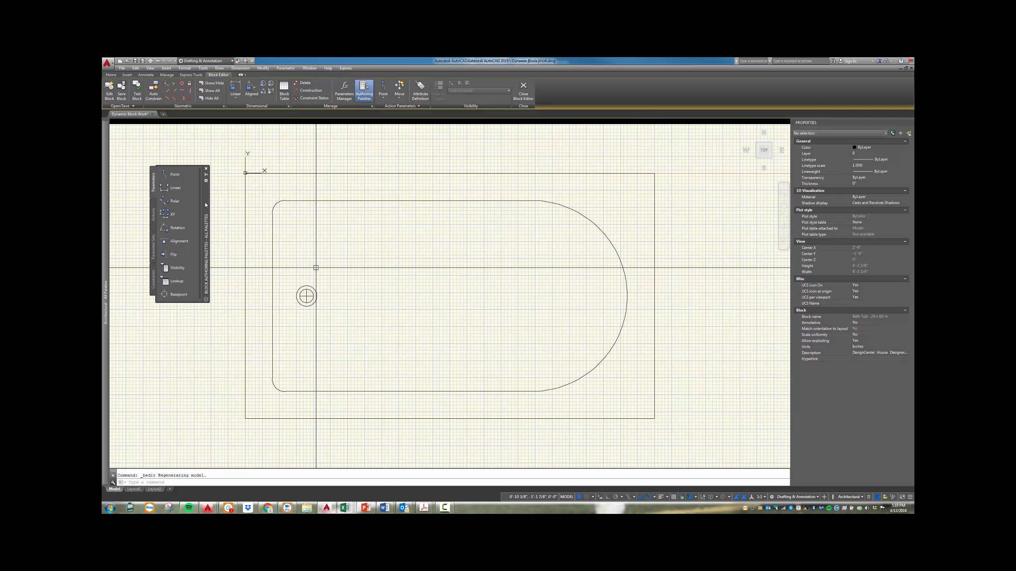
pyautogui.click(168, 188)
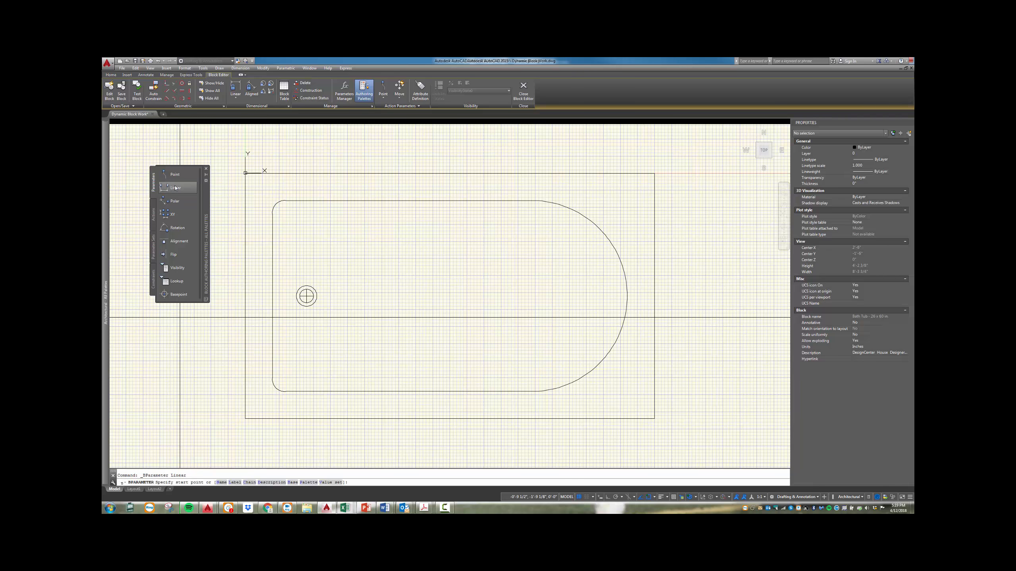
pyautogui.scroll(-2, 415, 224)
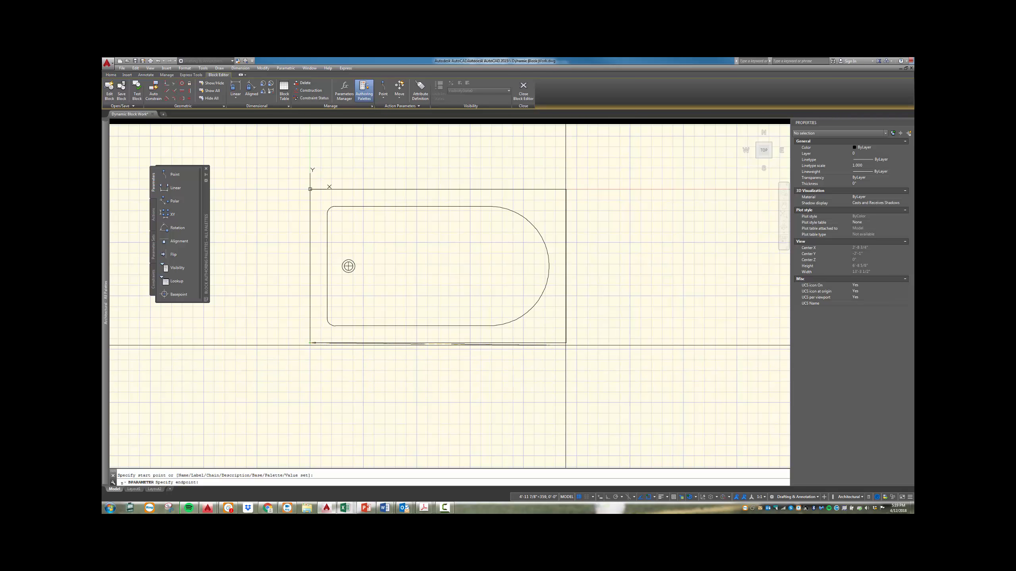
pyautogui.press('Escape')
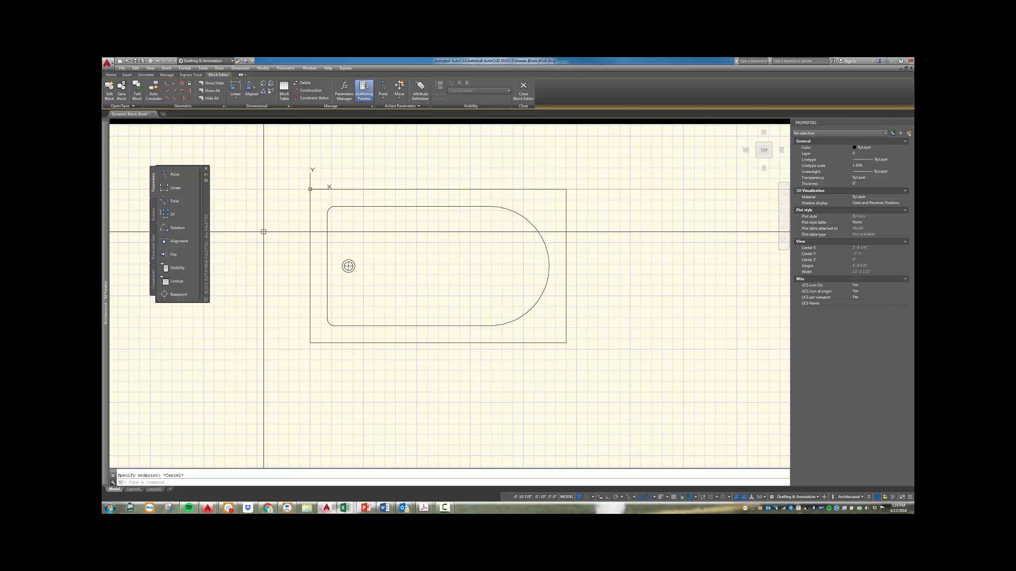
# Add a Linear parameter from the midpoint of the tub's left edge to the midpoint of its right edge, with the label below the tub
pyautogui.click(180, 188)
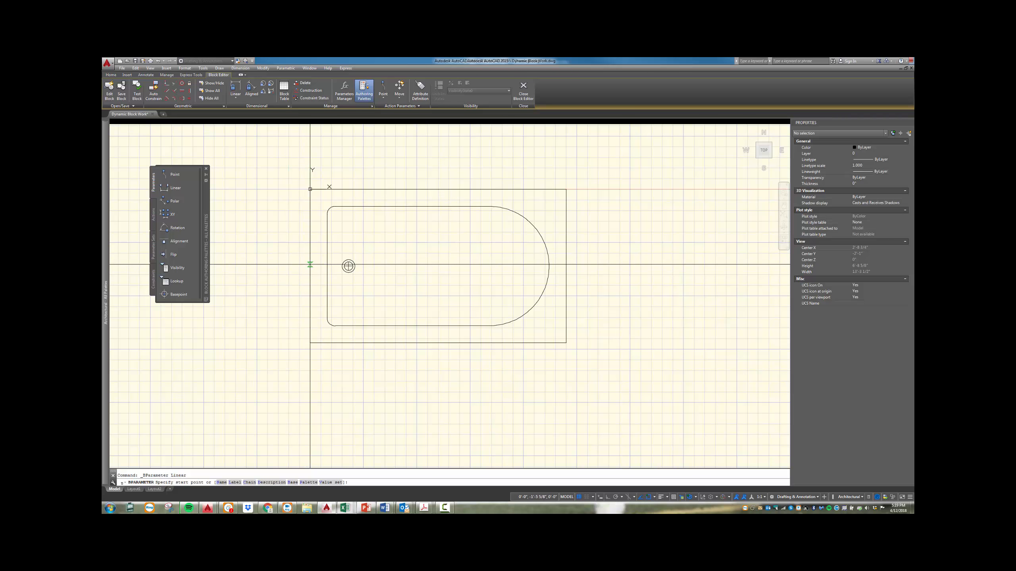
pyautogui.click(310, 266)
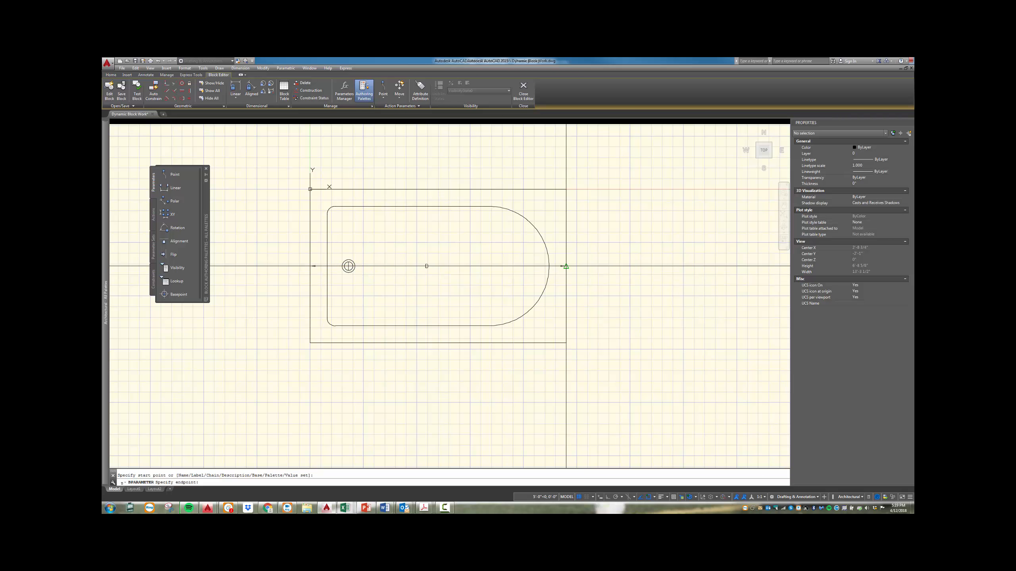
pyautogui.click(566, 266)
pyautogui.scroll(-2, 511, 295)
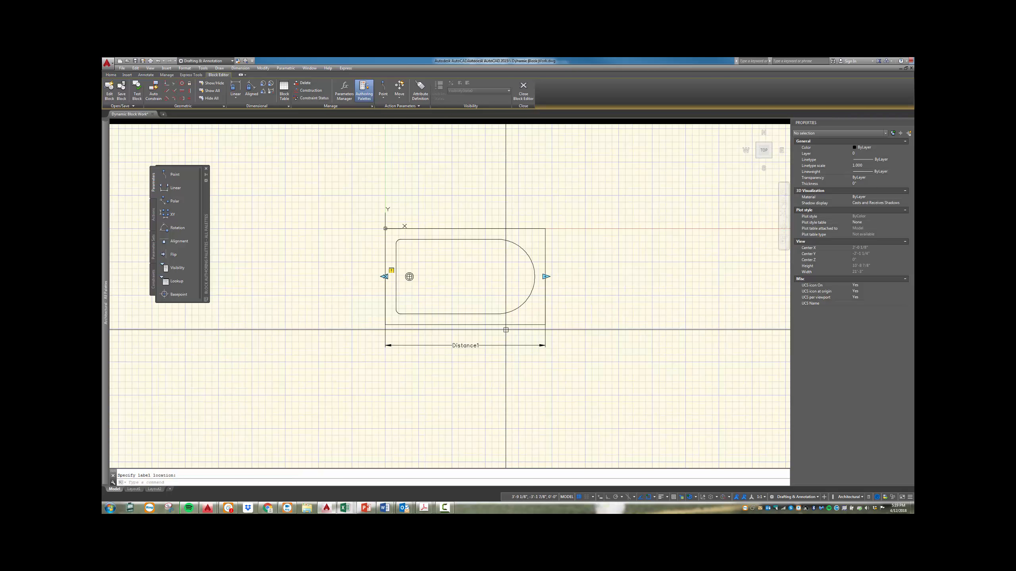
pyautogui.scroll(2, 506, 330)
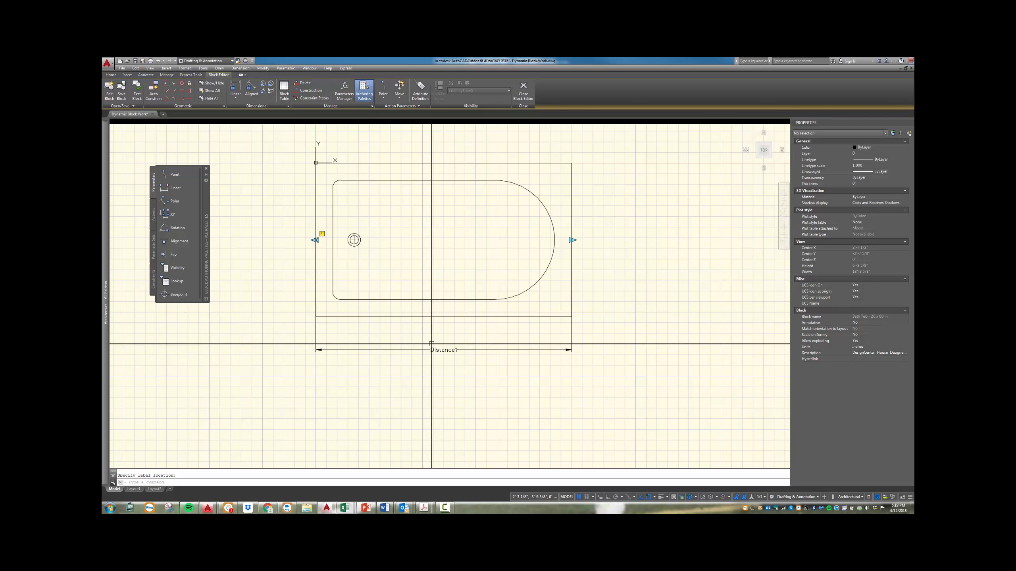
# Attach a Stretch action to the linear parameter's right end point, framing the tub's right half and including the geometry crossing it
pyautogui.click(153, 215)
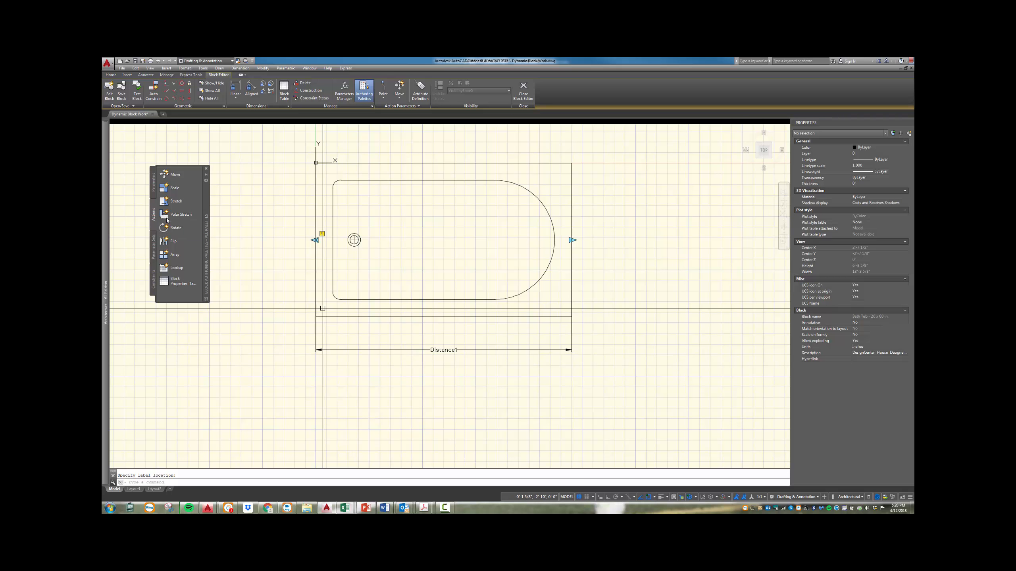
pyautogui.click(170, 202)
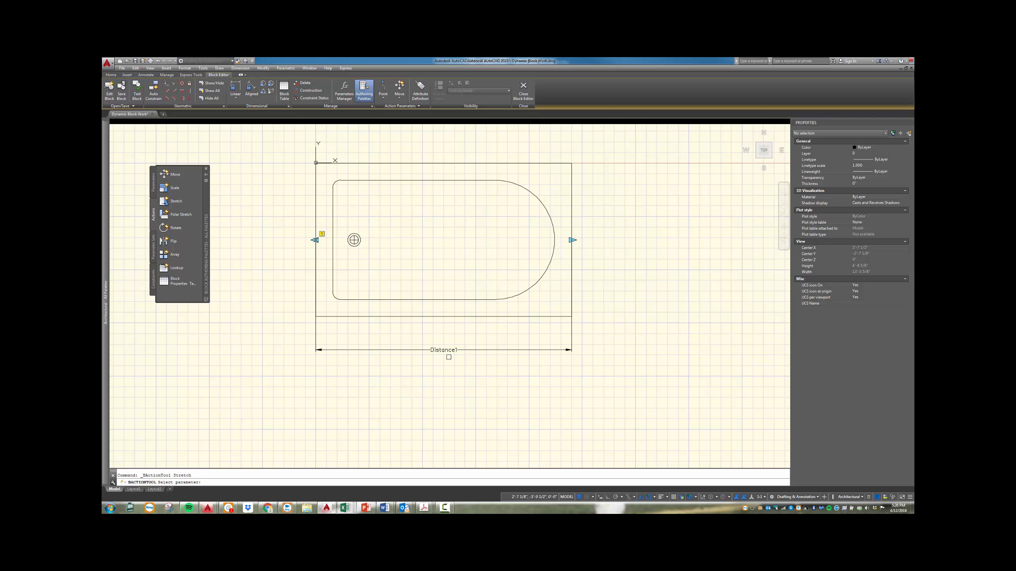
pyautogui.click(449, 351)
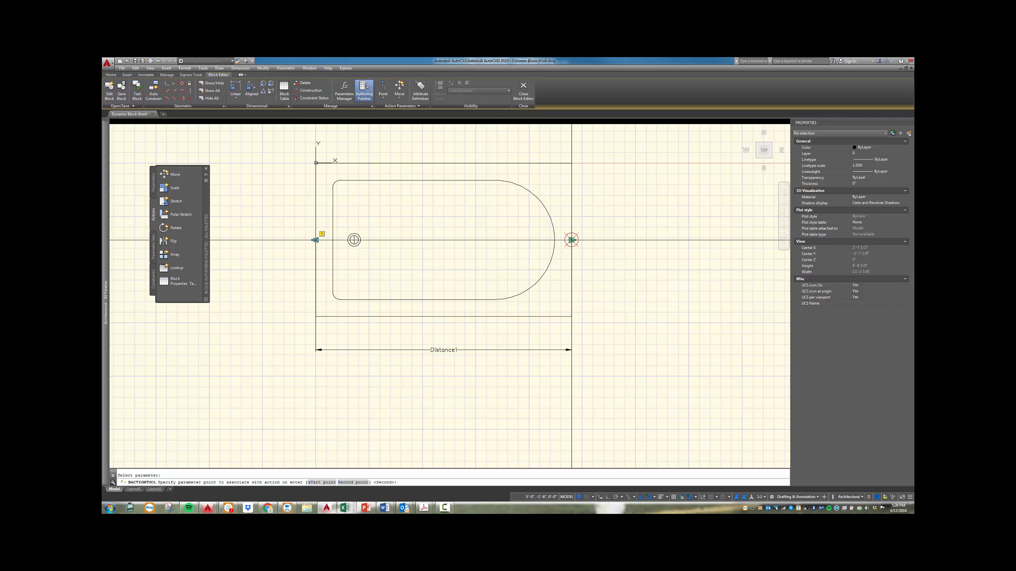
pyautogui.click(572, 240)
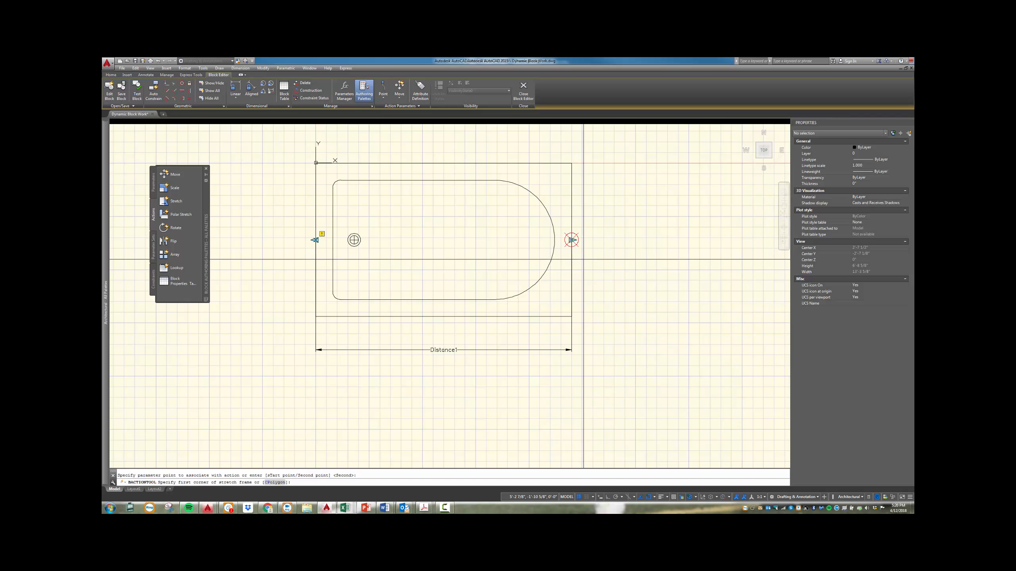
pyautogui.scroll(-3, 583, 259)
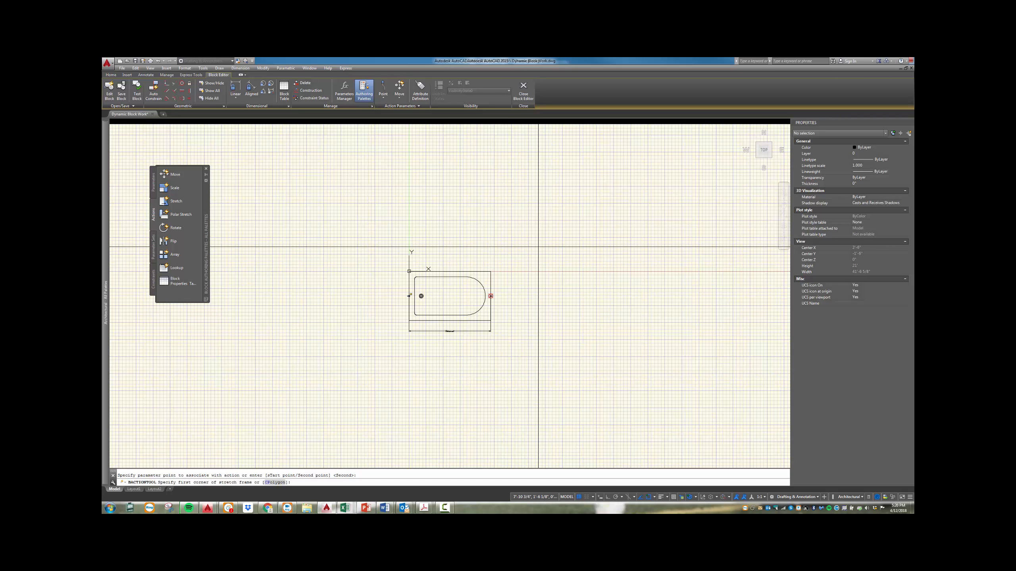
pyautogui.click(539, 247)
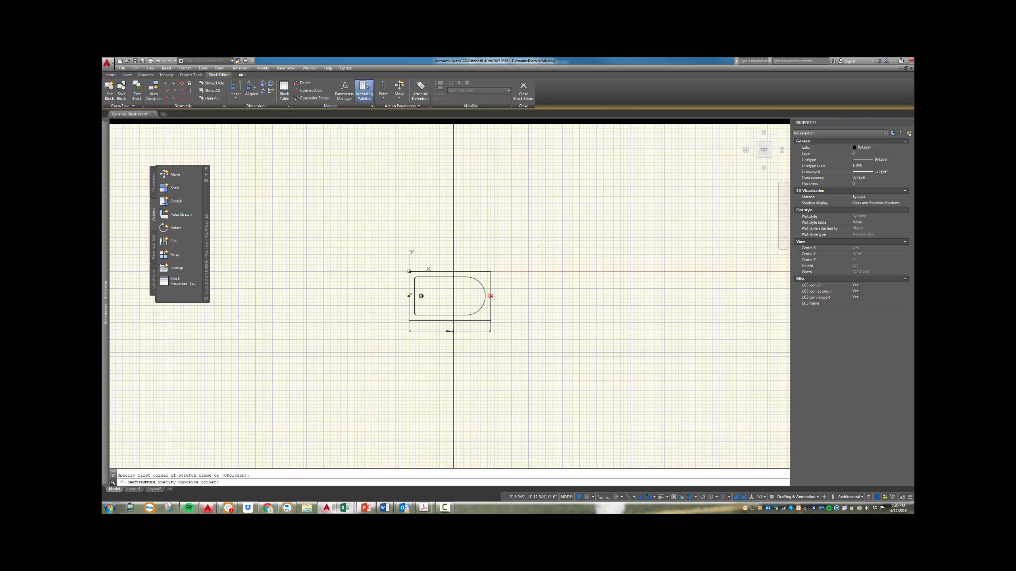
pyautogui.click(454, 364)
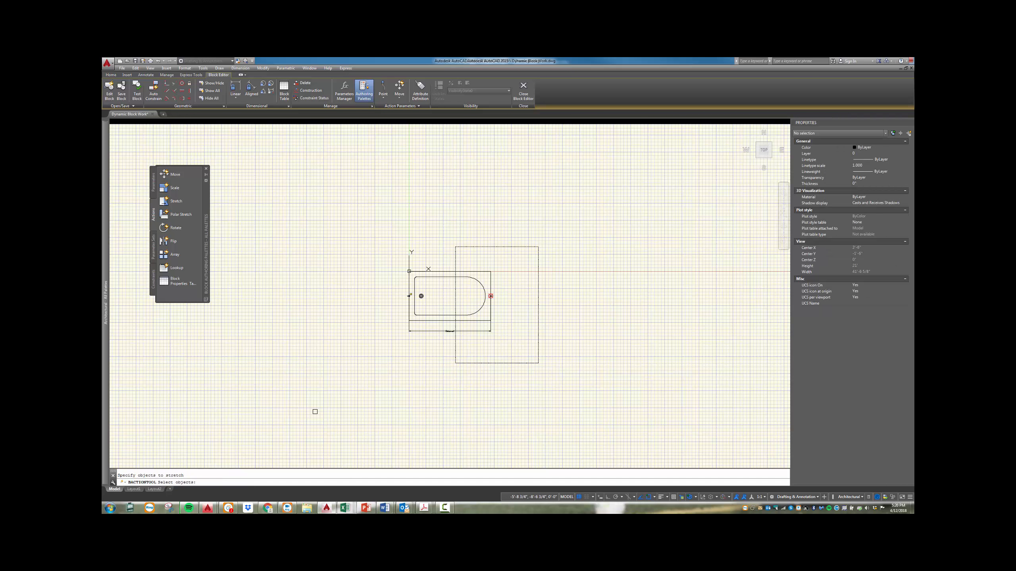
pyautogui.click(510, 261)
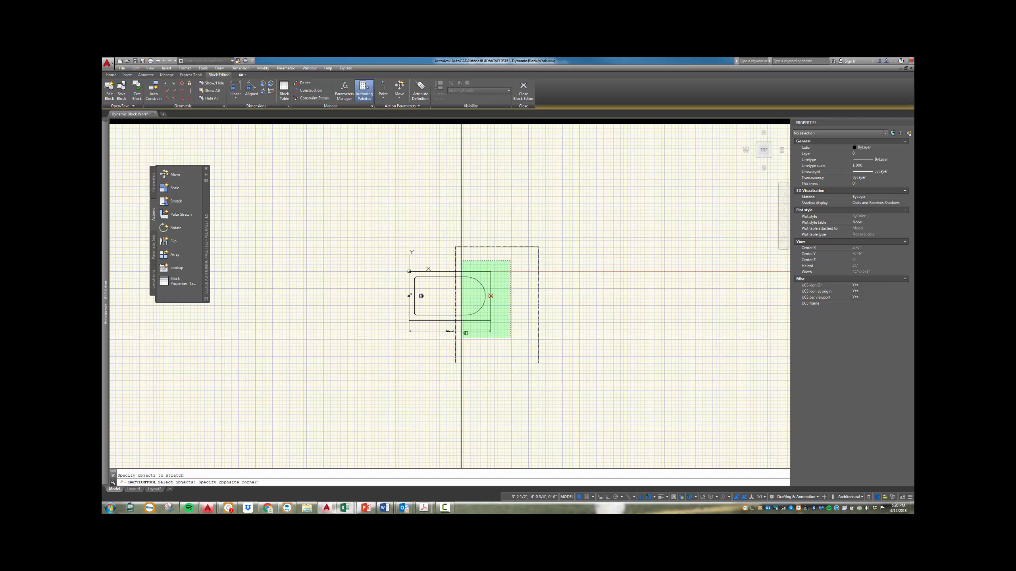
pyautogui.click(461, 346)
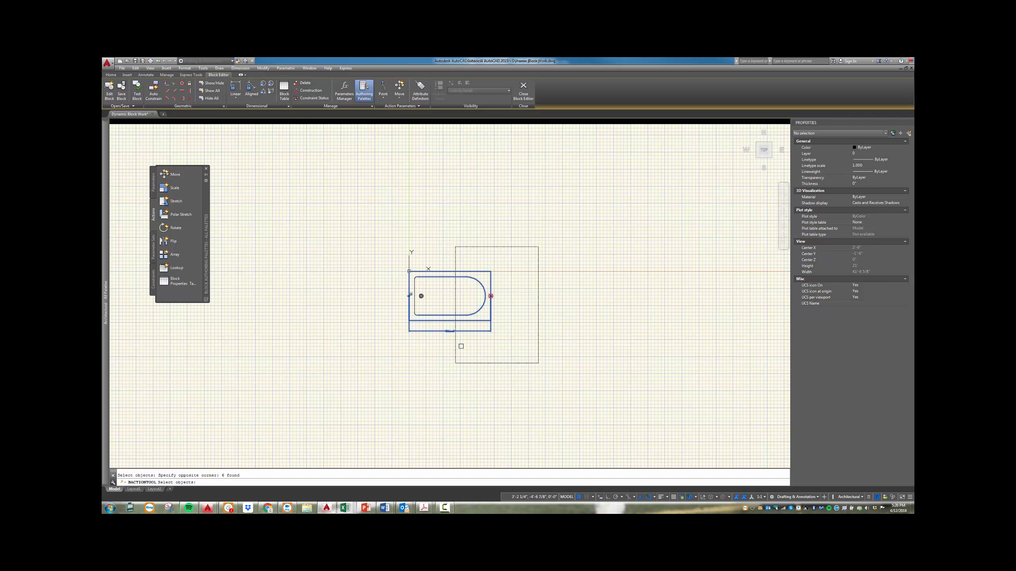
pyautogui.press('Return')
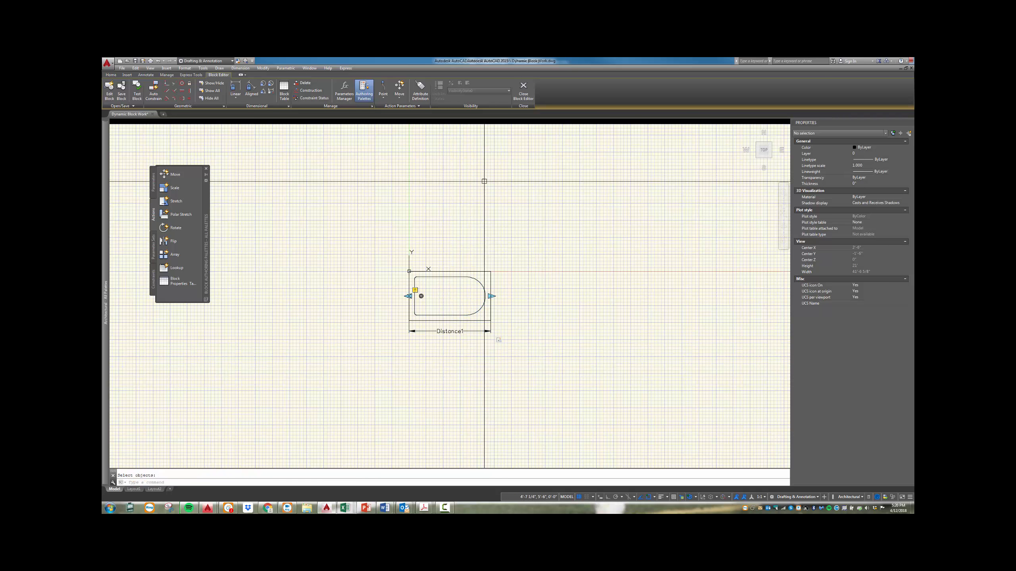
# Close the Block Editor and save the changes to the bathtub block
pyautogui.scroll(2, 472, 333)
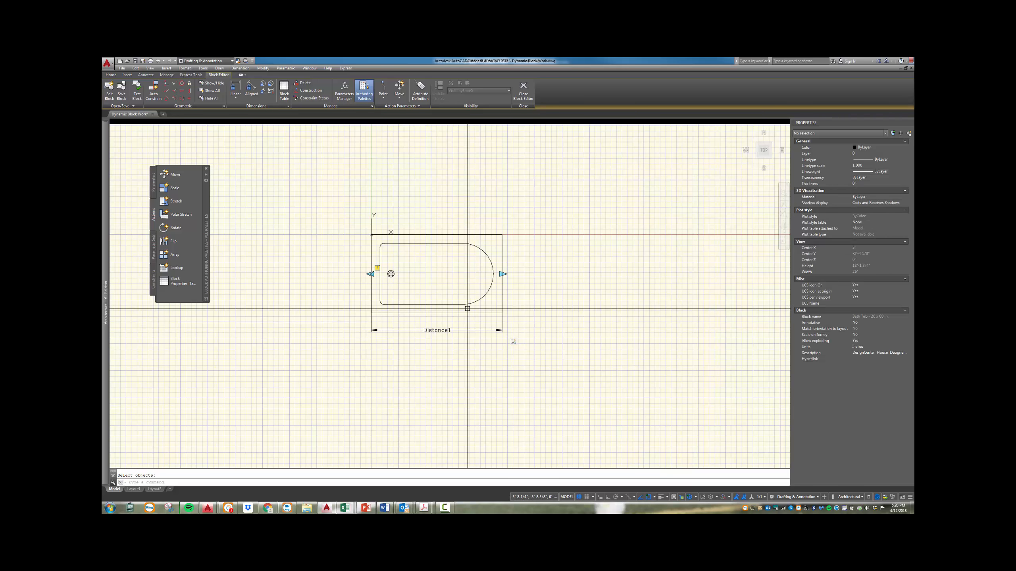
pyautogui.click(523, 89)
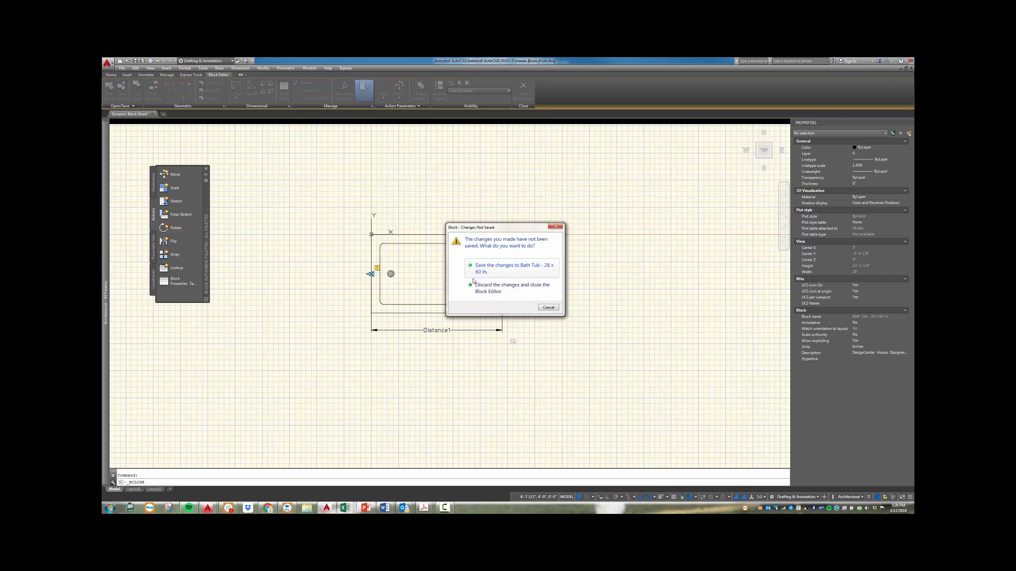
pyautogui.click(488, 268)
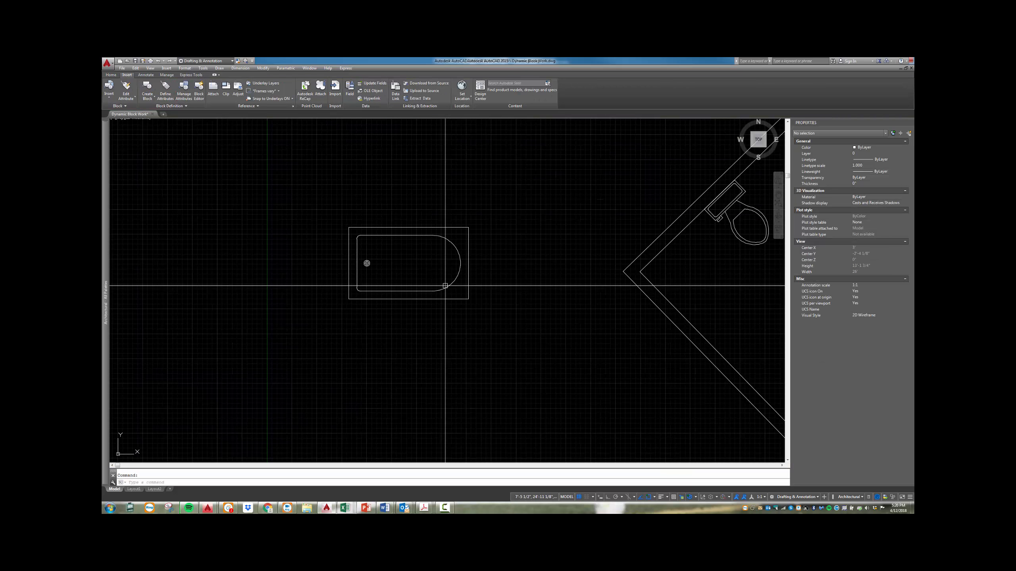
# Test the tub's stretch by lengthening it to about 6'-10 1/8" and shortening it to about 4'-10 5/8"
pyautogui.click(430, 293)
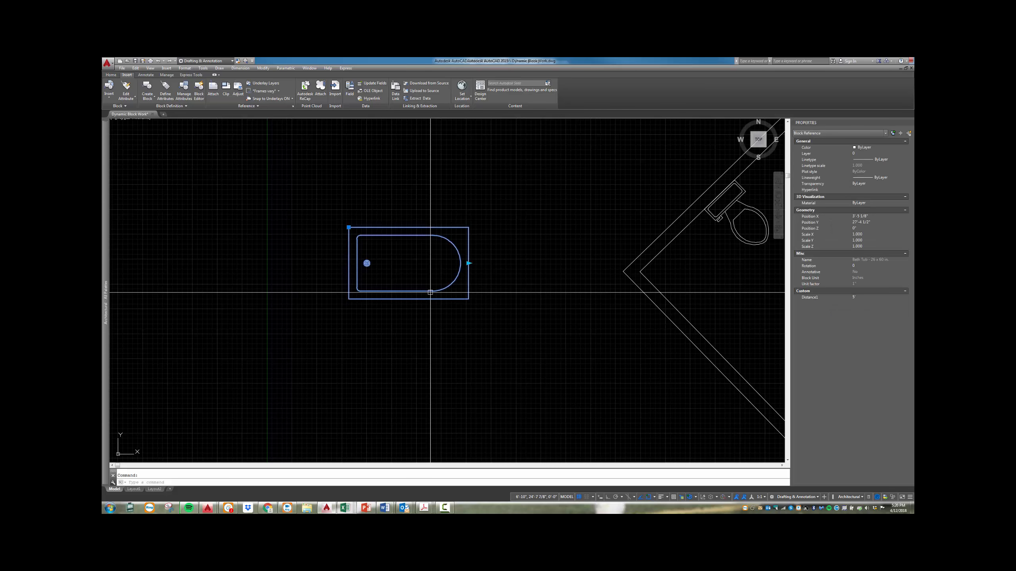
pyautogui.click(468, 264)
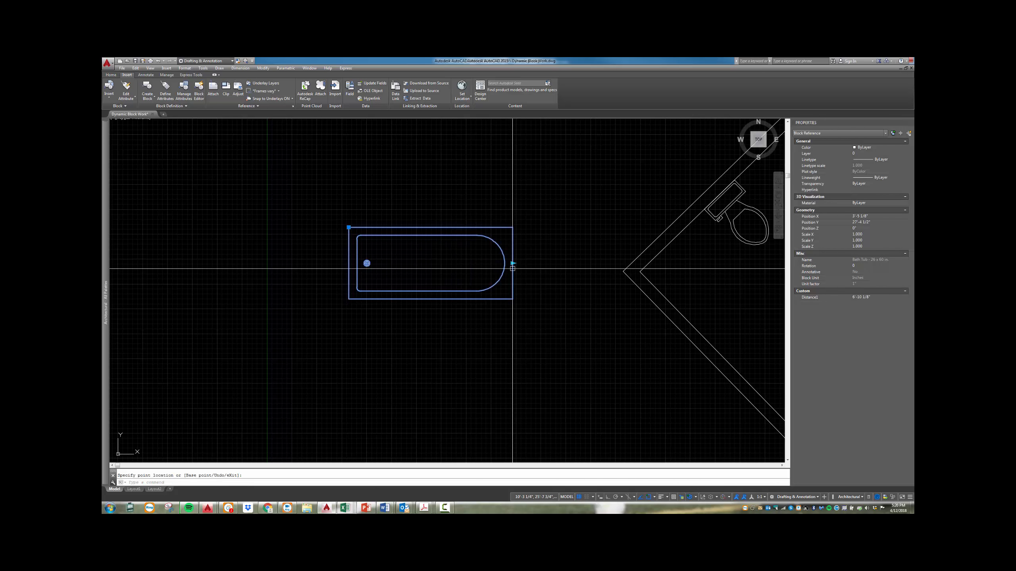
pyautogui.click(512, 263)
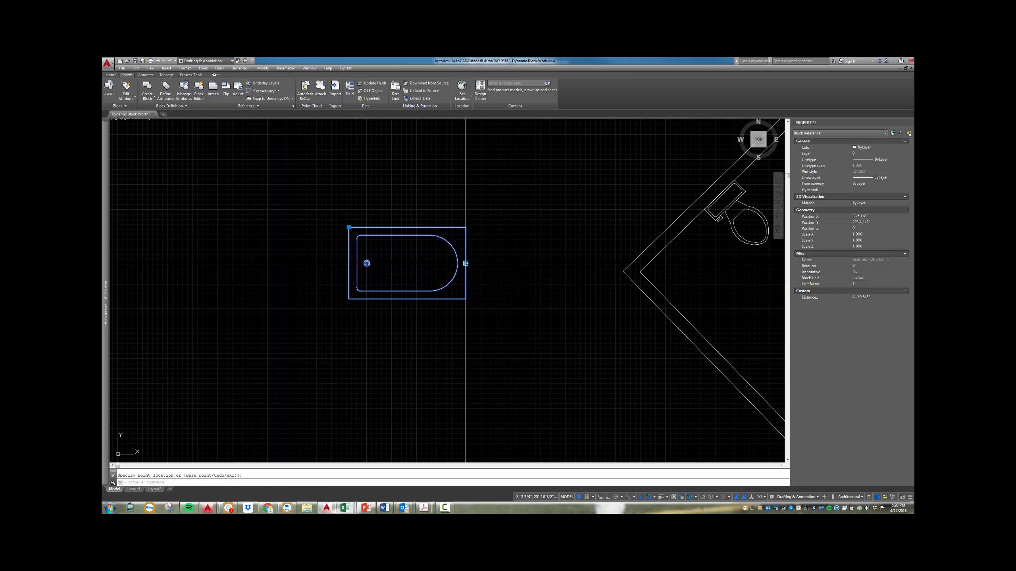
# Clear the selection and undo both test stretches of the bathtub
pyautogui.press('Escape')
pyautogui.write('u')
pyautogui.press('Return')
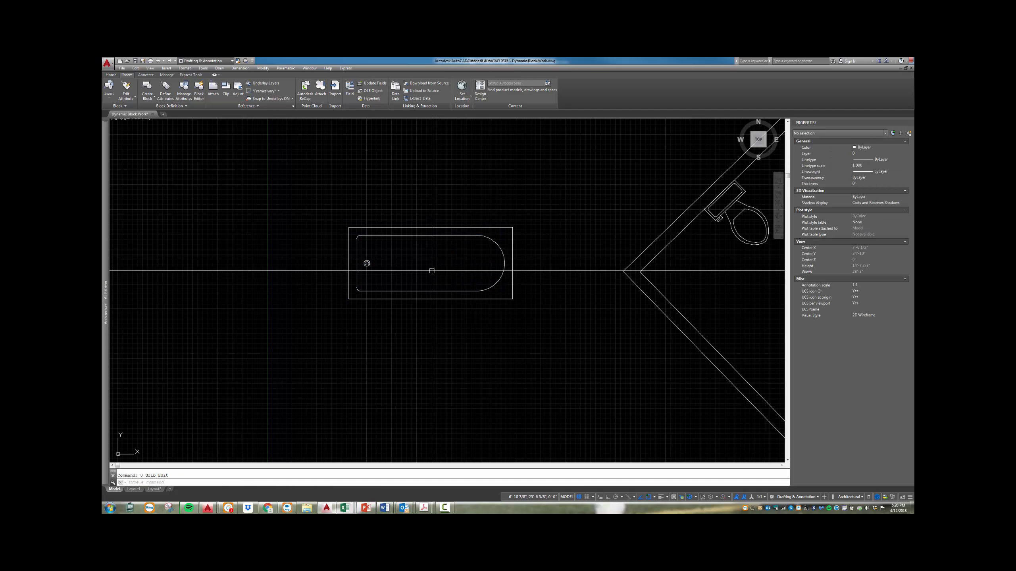
pyautogui.press('Return')
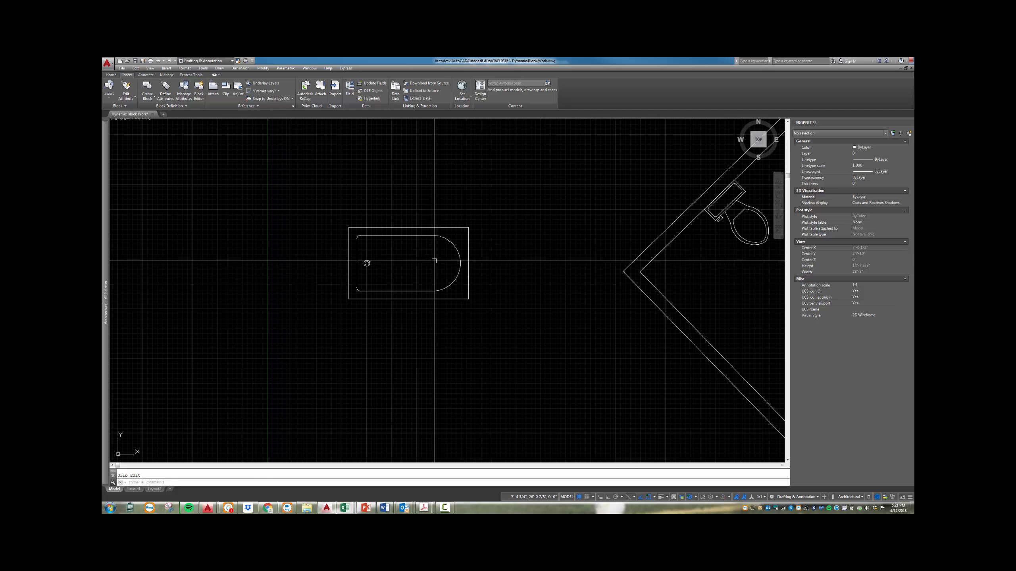
# Reopen the bathtub block in the Block Editor and set the linear parameter's distance type to List
pyautogui.click(459, 249)
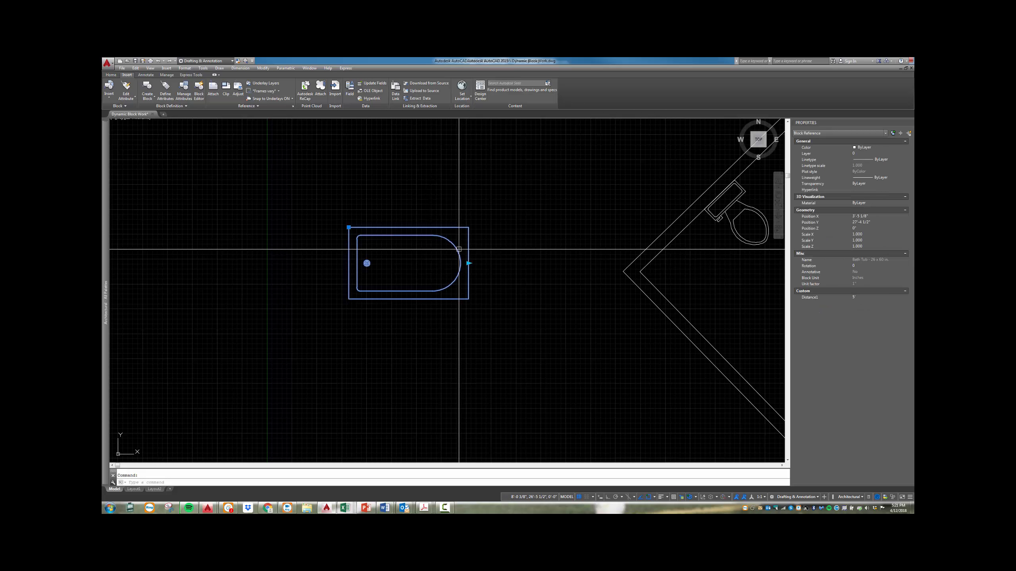
pyautogui.doubleClick(458, 252)
pyautogui.click(492, 268)
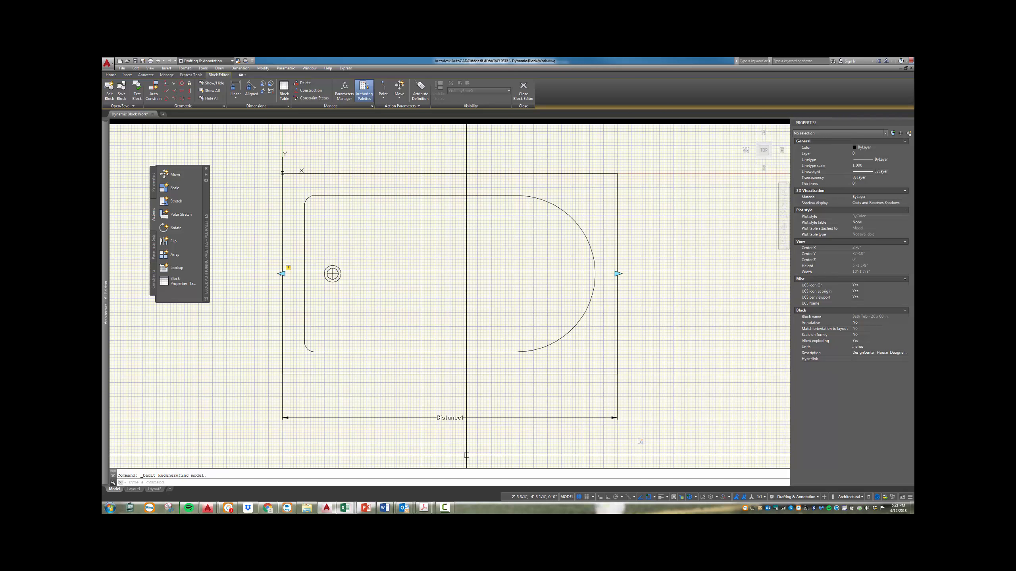
pyautogui.click(448, 418)
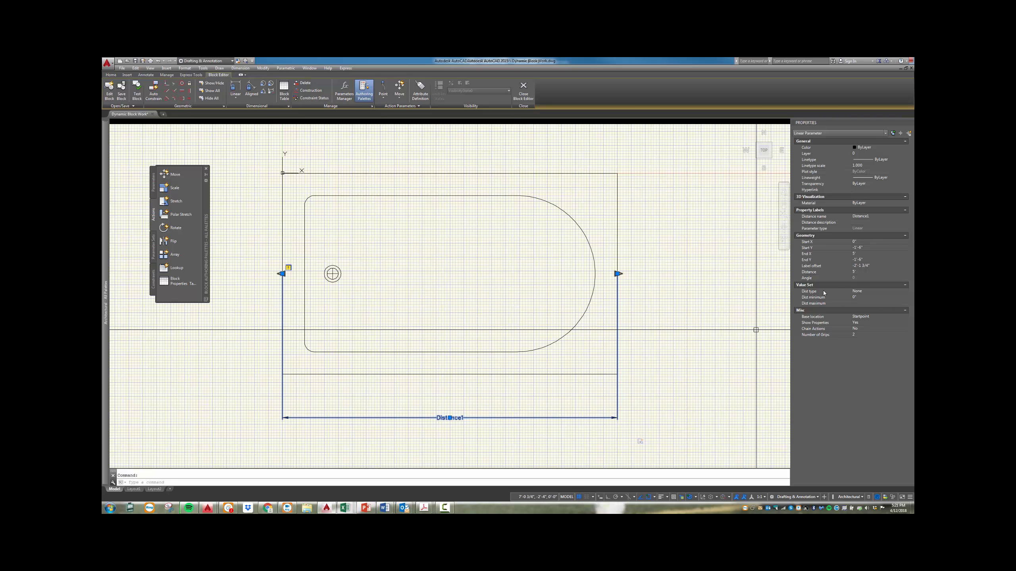
pyautogui.click(864, 292)
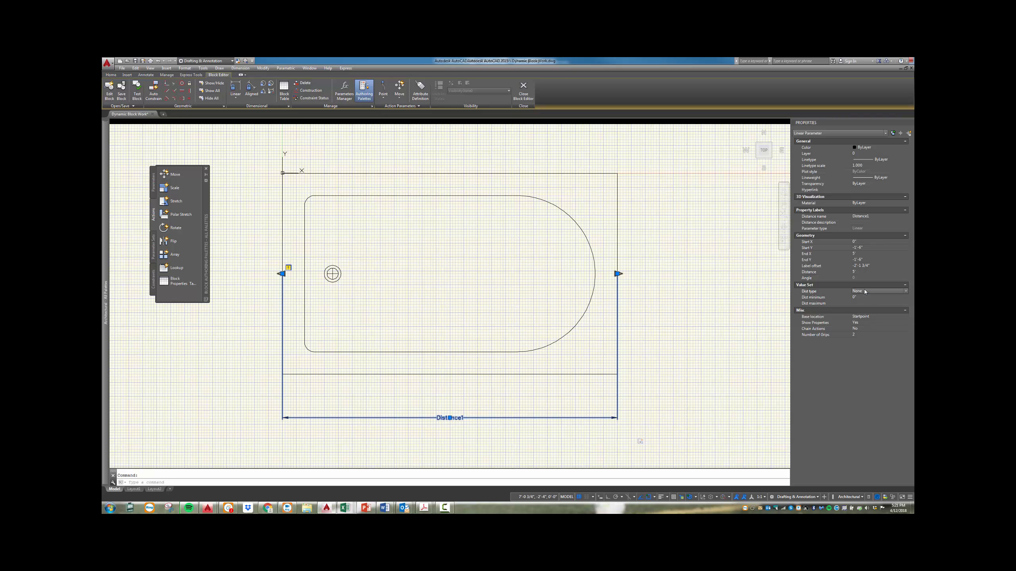
pyautogui.click(865, 291)
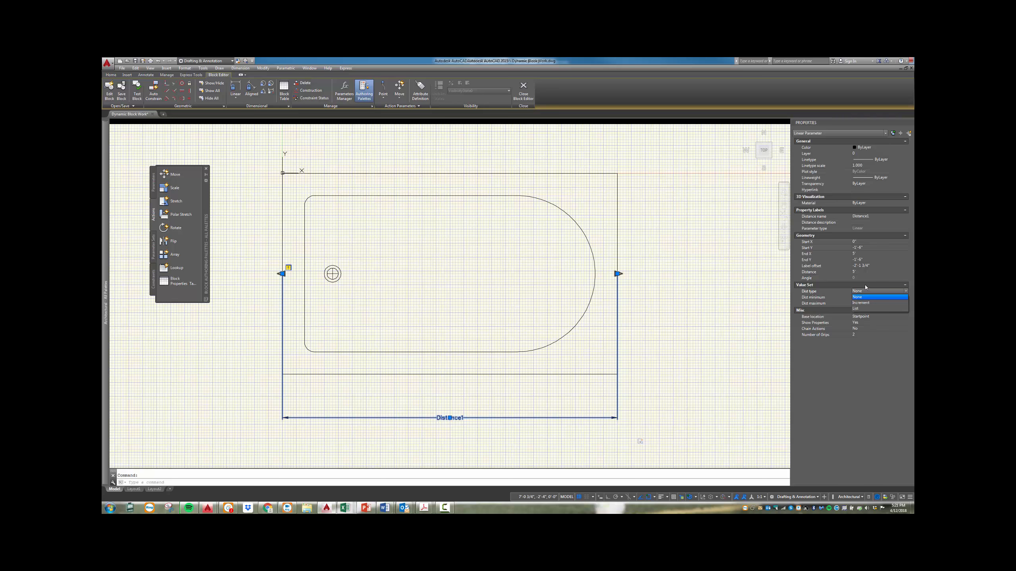
pyautogui.click(865, 307)
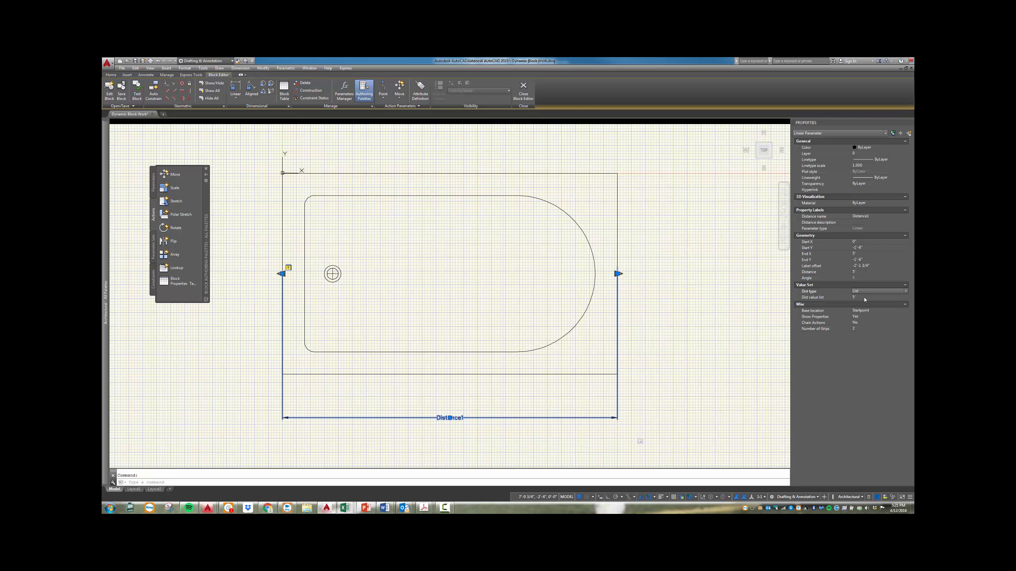
# Add 4' and 6' to the linear parameter's distance value list, and close the Block Editor with the changes saved
pyautogui.click(864, 297)
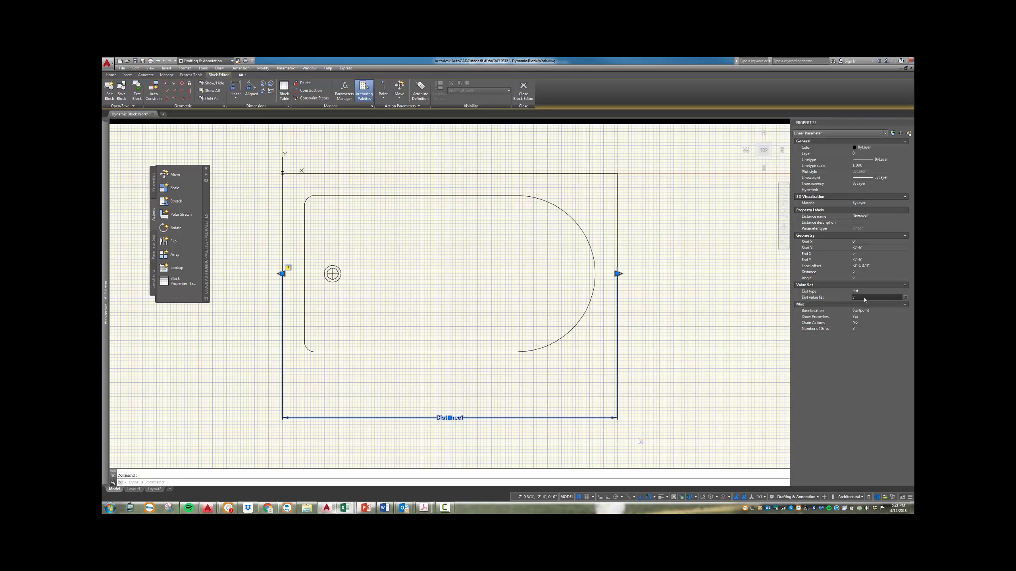
pyautogui.click(906, 297)
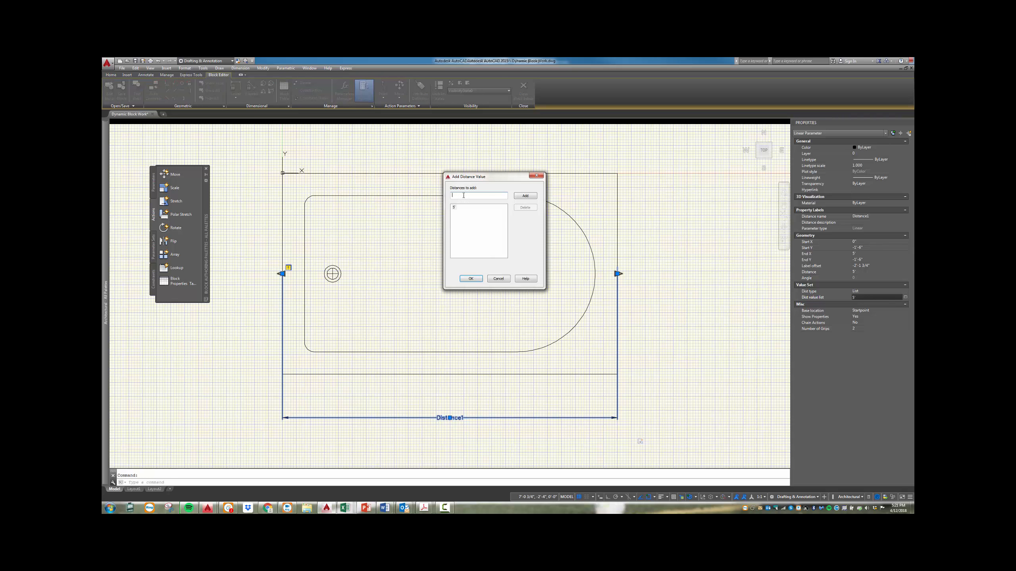
pyautogui.write('4')
pyautogui.click(469, 278)
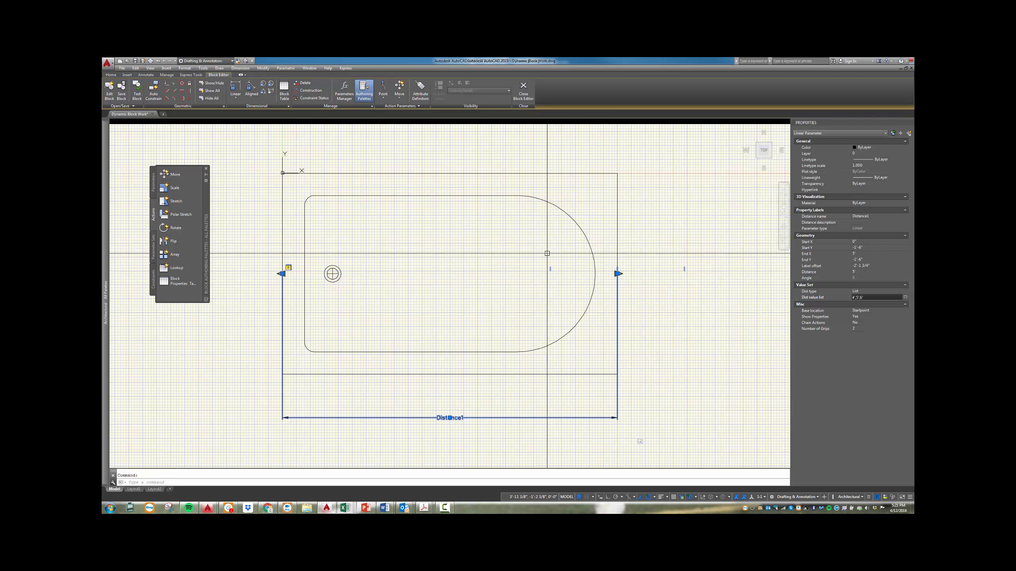
pyautogui.click(524, 89)
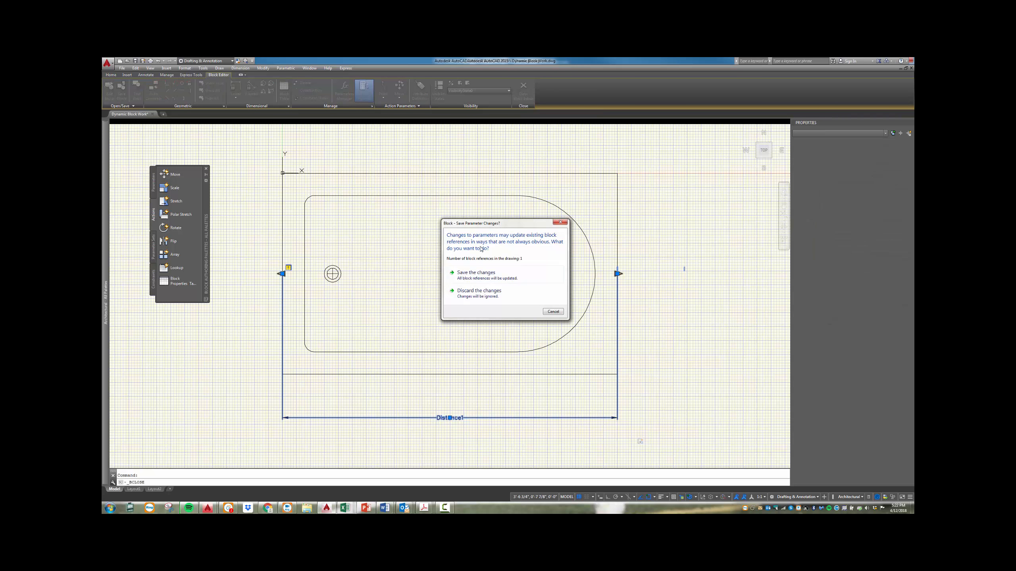
pyautogui.click(476, 272)
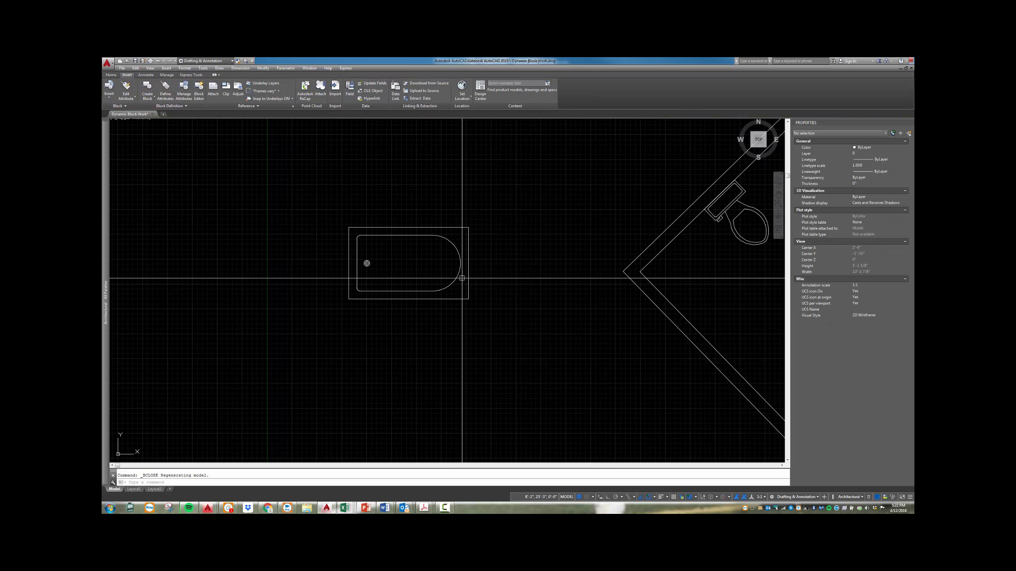
# Shorten the bathtub to the 4' list value by its right stretch grip, and clear the selection
pyautogui.click(465, 262)
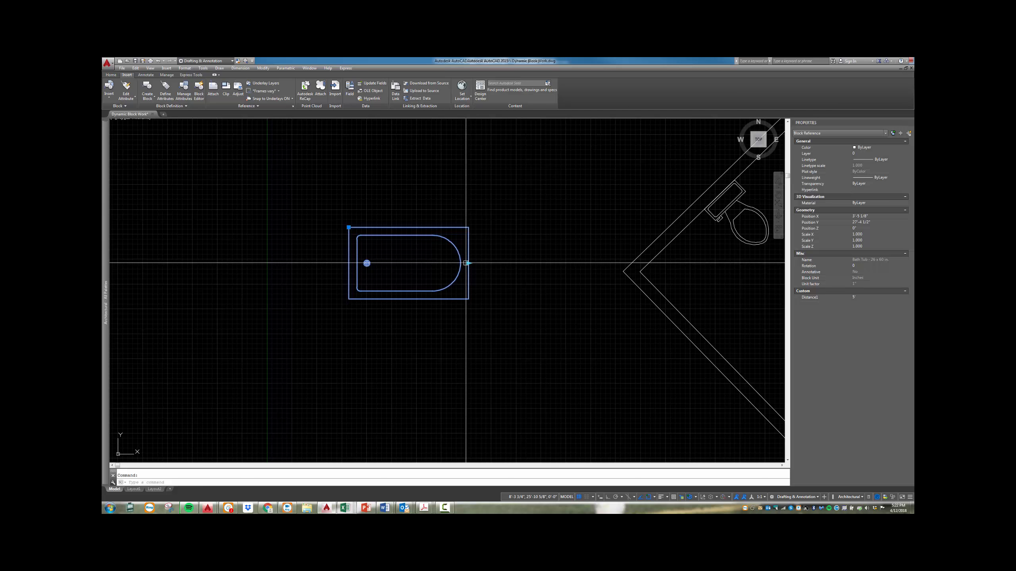
pyautogui.click(468, 263)
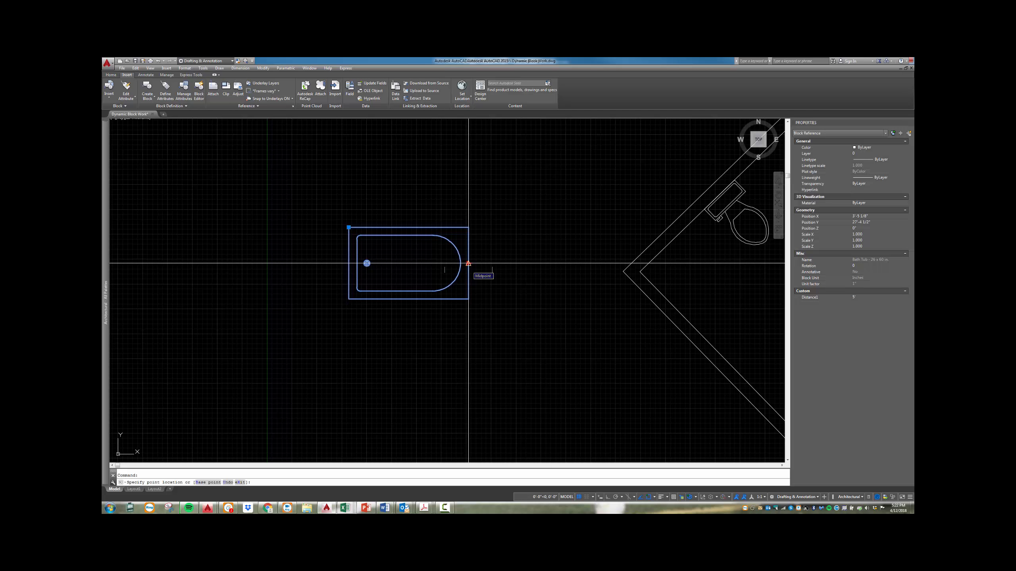
pyautogui.scroll(4, 469, 263)
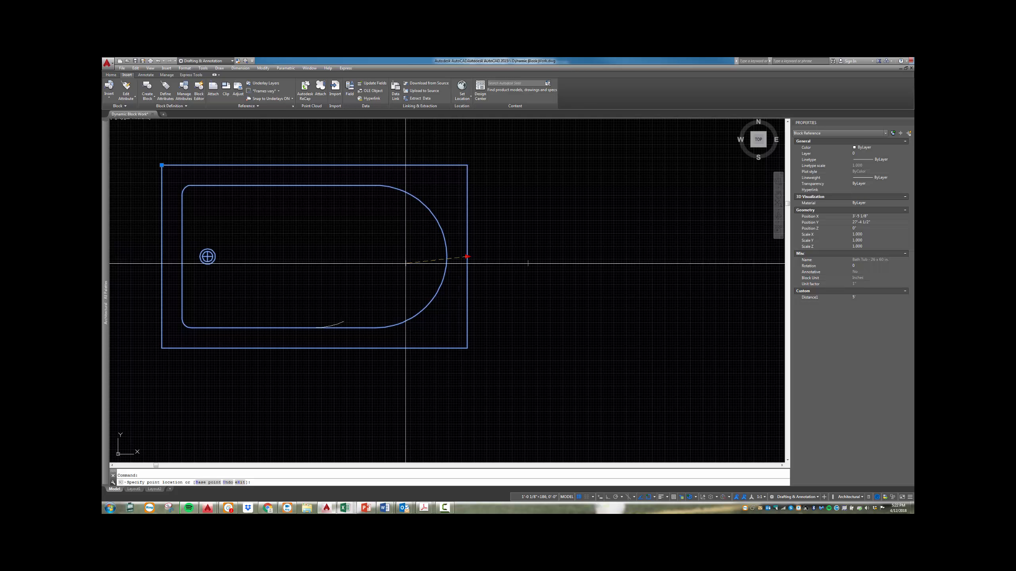
pyautogui.click(407, 259)
pyautogui.press('Escape')
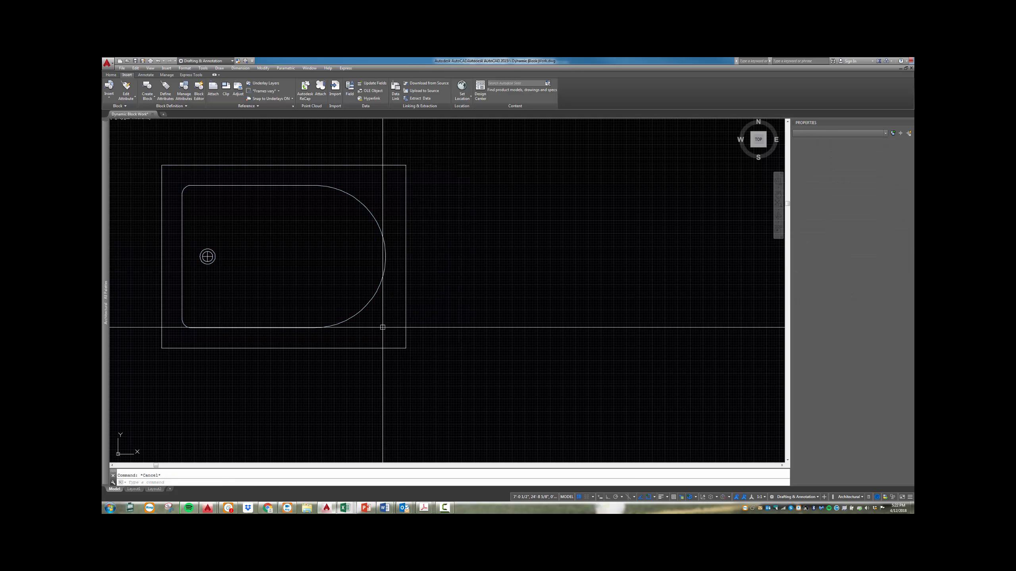
# Place a linear dimension of the tub's bottom edge just below it and check its value
pyautogui.click(110, 75)
pyautogui.click(310, 83)
pyautogui.press('Return')
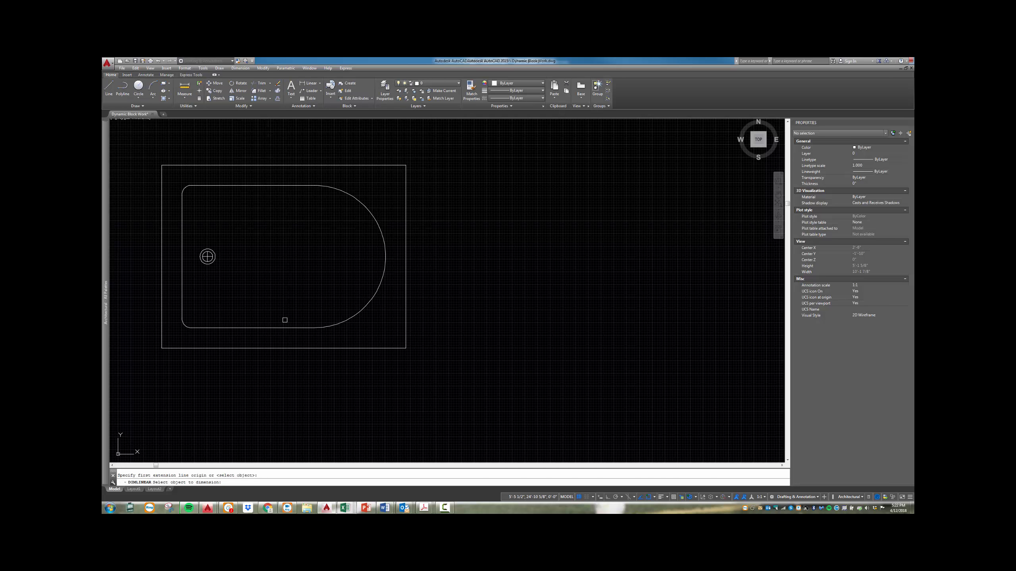
pyautogui.click(283, 347)
pyautogui.click(284, 379)
pyautogui.scroll(8, 284, 378)
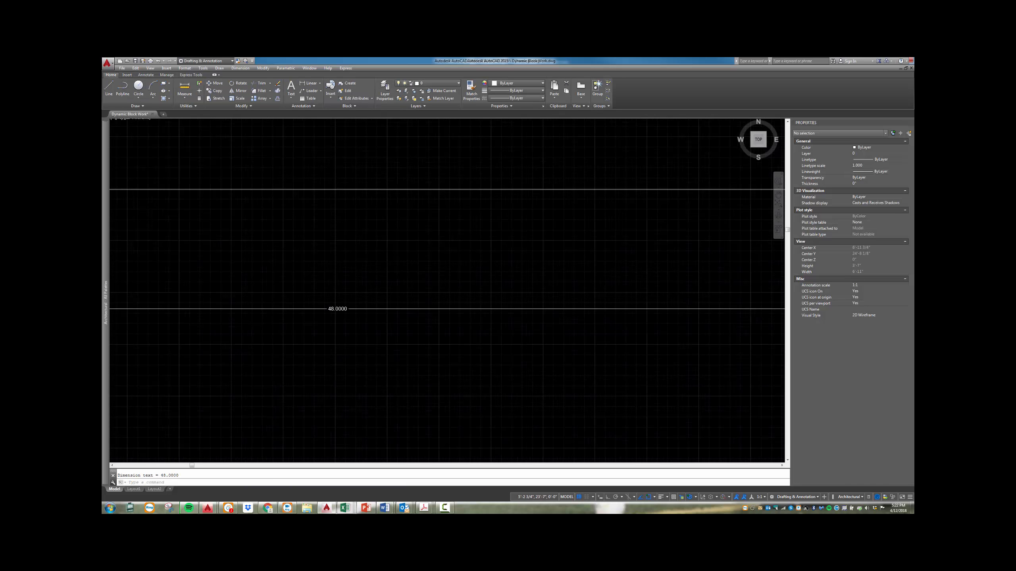
pyautogui.scroll(-10, 347, 294)
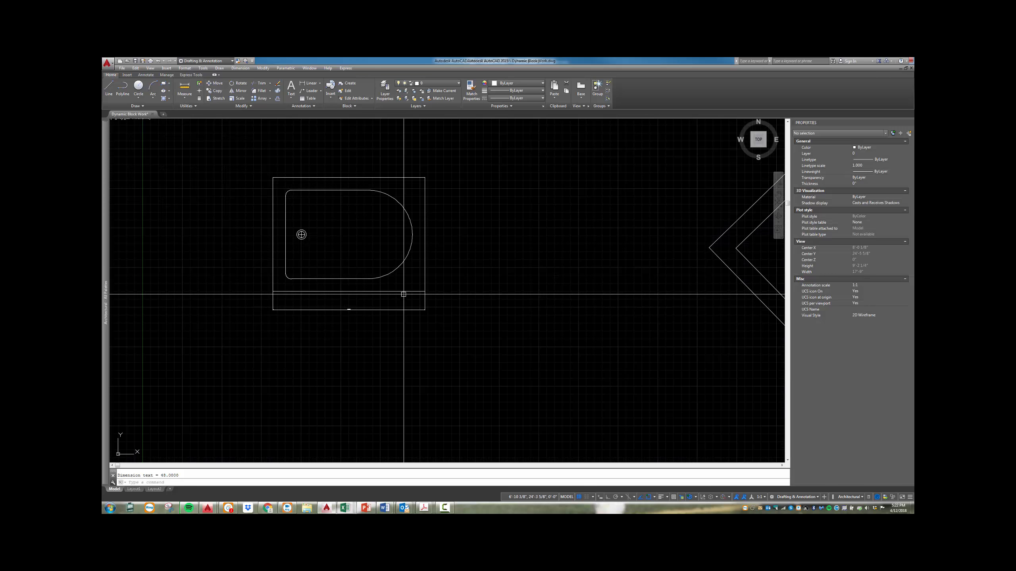
# Delete the linear dimension below the bathtub
pyautogui.click(404, 295)
pyautogui.click(372, 322)
pyautogui.press('Delete')
# Stretch the bathtub to the 6' list value by its right grip
pyautogui.click(424, 272)
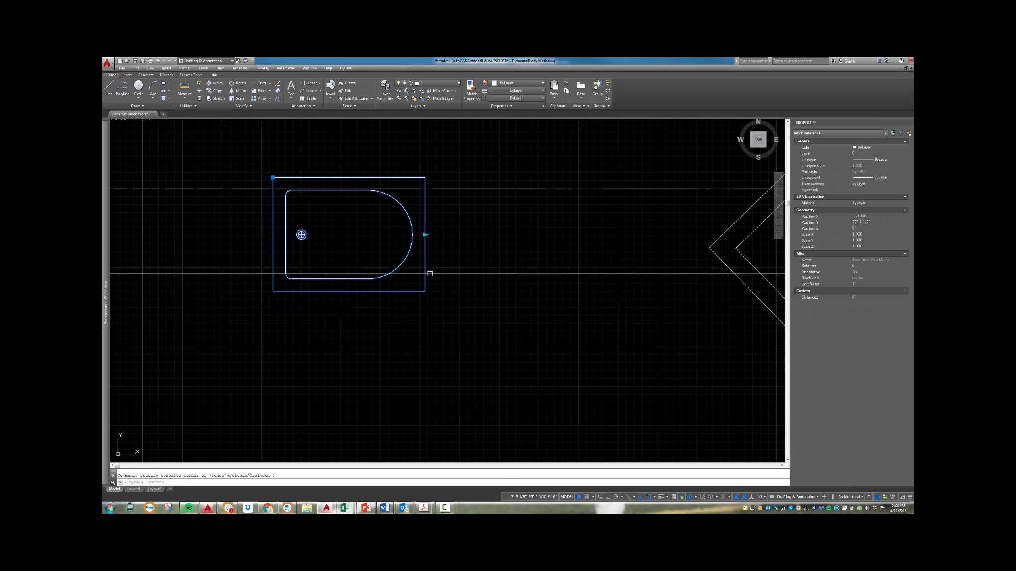
pyautogui.click(425, 235)
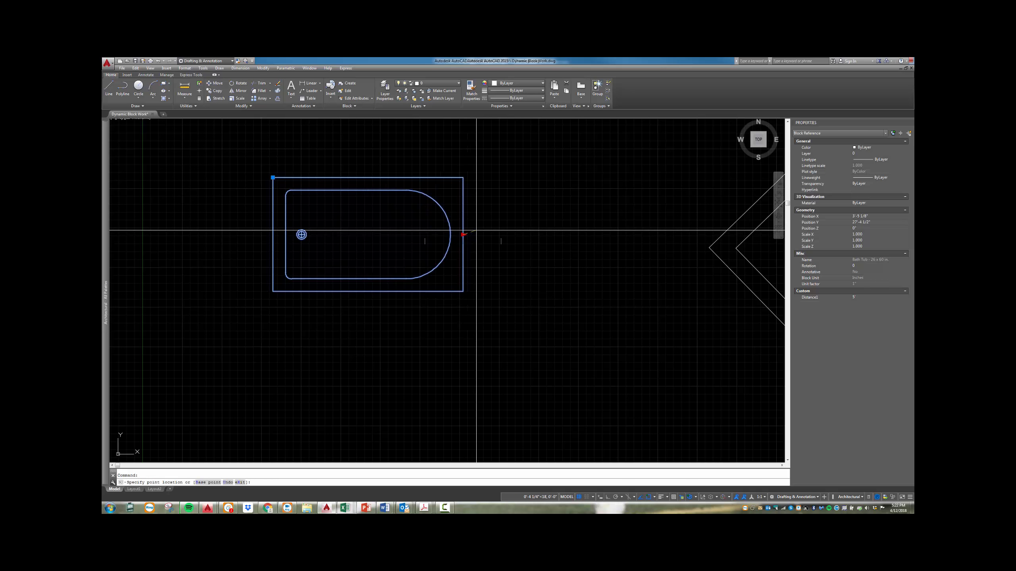
pyautogui.click(500, 240)
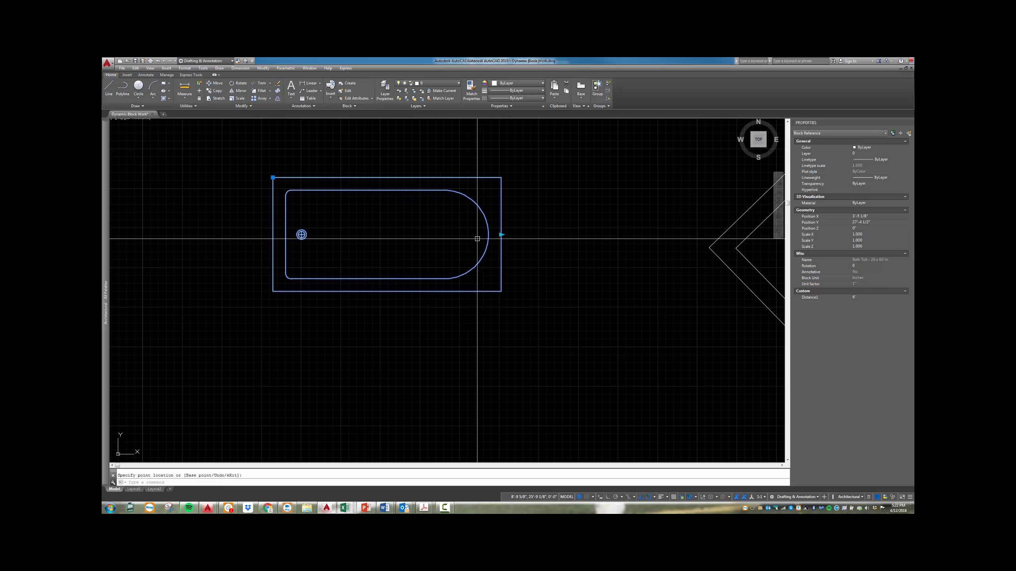